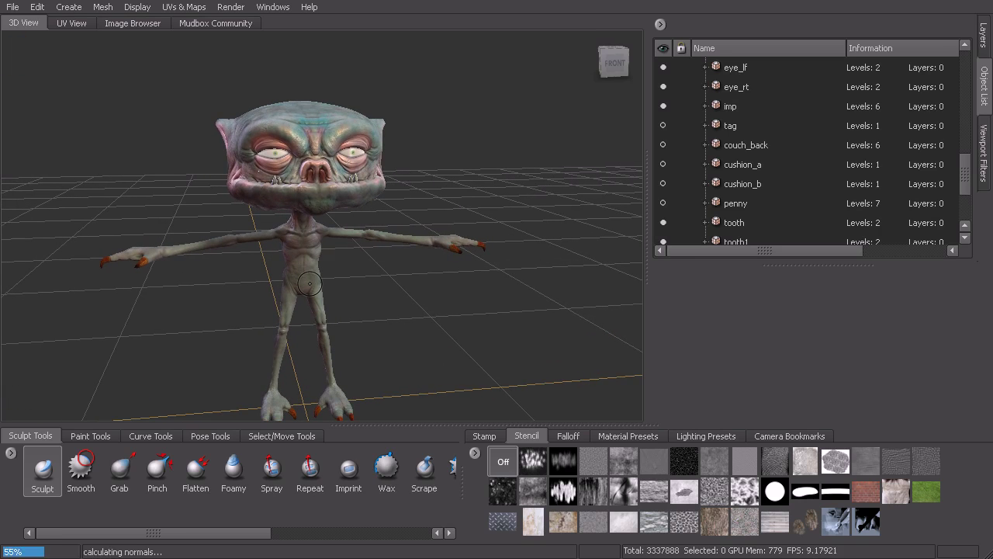
Create a joint at the imp's left hip, with its influence covering the whole left leg down to the foot.
middle_click_drag(254, 308, 268, 183, "alt")
right_click_drag(268, 183, 401, 156, "alt")
middle_click_drag(401, 156, 414, 297, "alt")
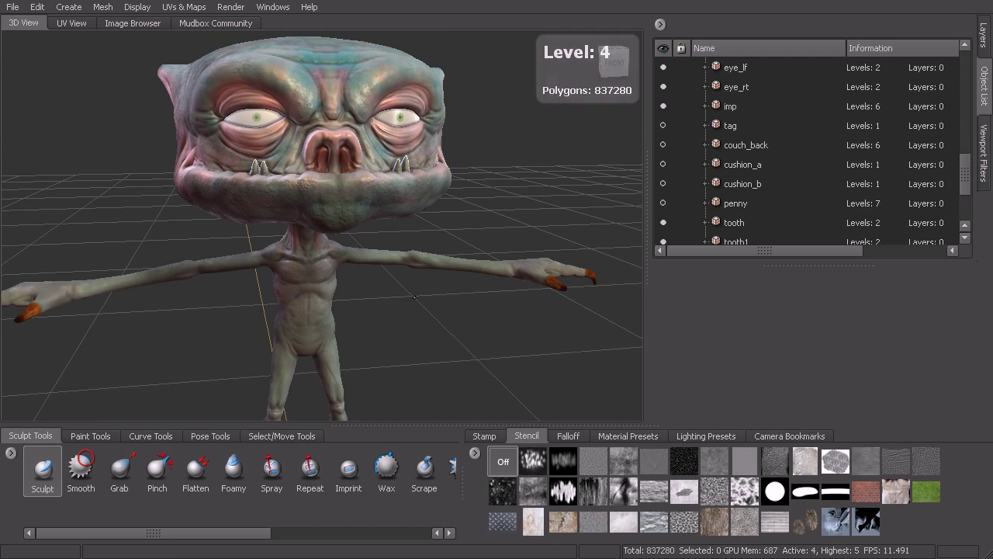
left_click(217, 438)
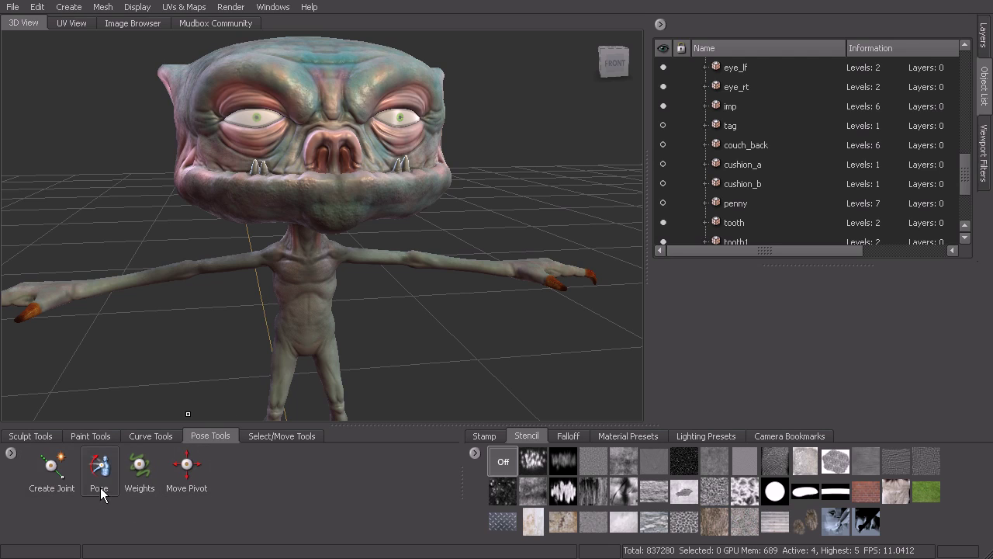
left_click(58, 474)
mouse_move(400, 324)
right_mouse_down("alt")
mouse_move(395, 295)
mouse_move(381, 302)
mouse_move(408, 310)
right_mouse_up("alt")
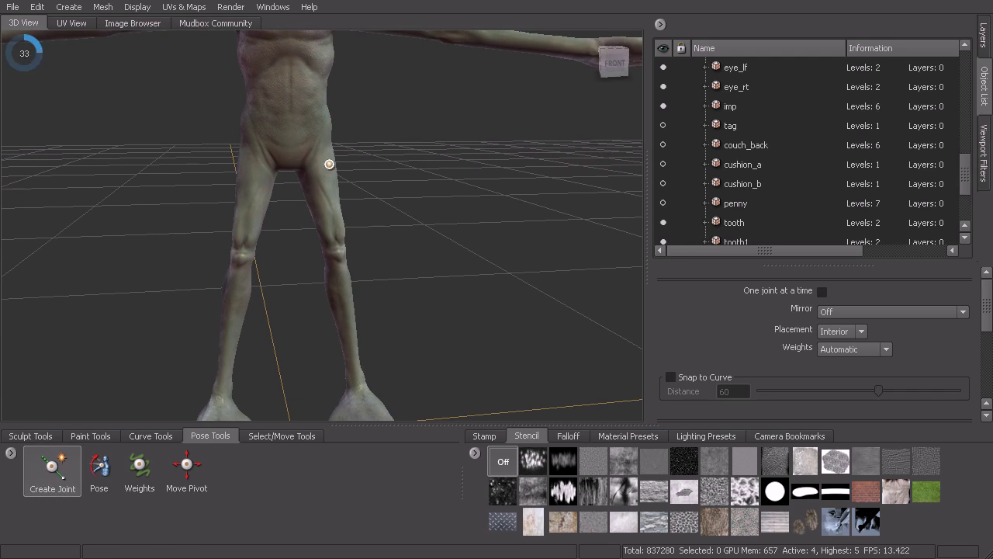
left_click_drag(318, 149, 378, 214)
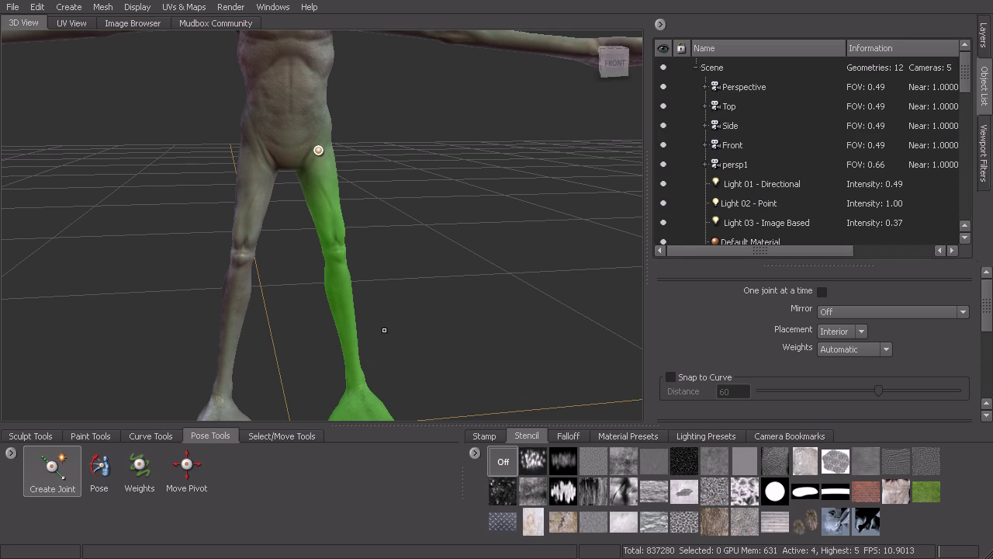
Rotate the imp's left leg outward about its hip joint with the Pose tool.
middle_click_drag(446, 376, 443, 356, "alt")
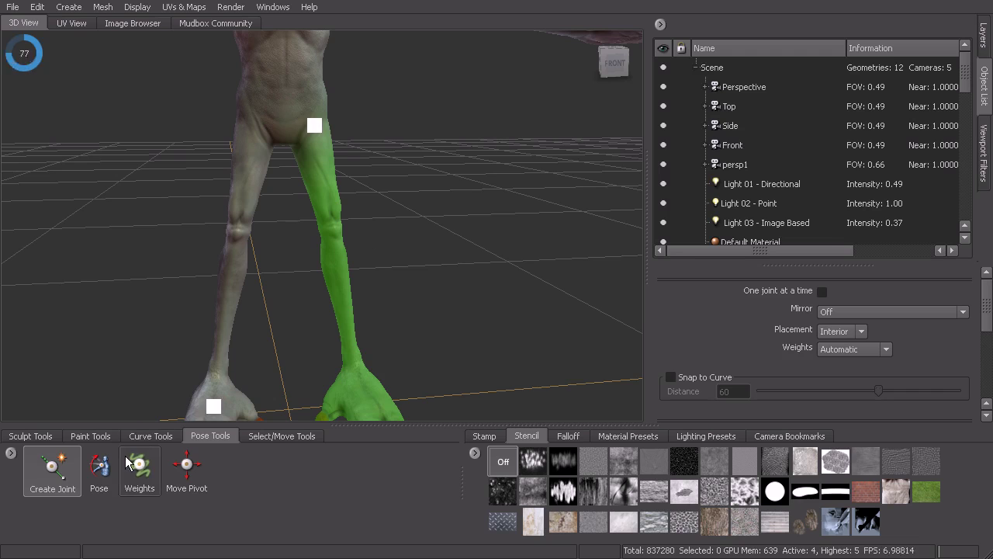
left_click(102, 470)
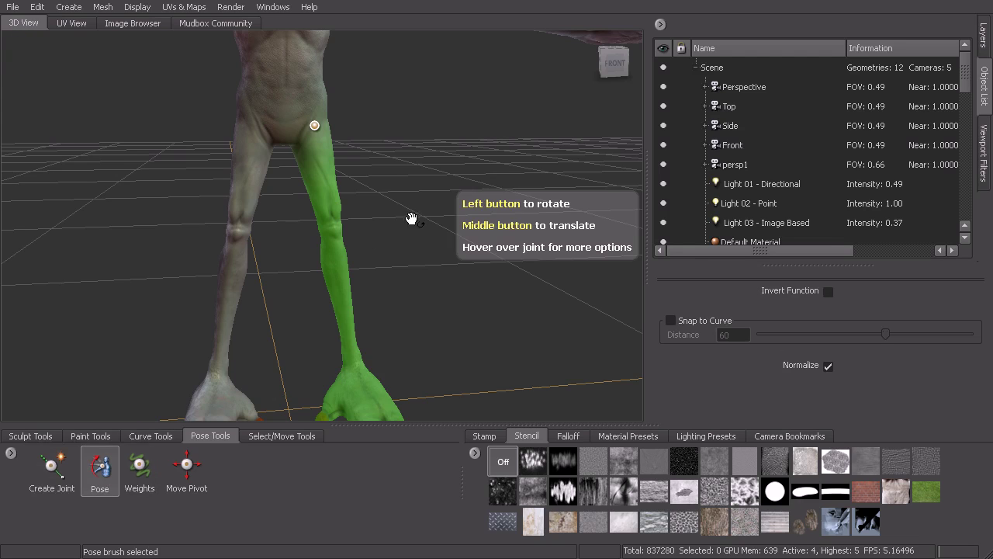
mouse_move(328, 151)
left_click_drag(327, 151, 330, 154)
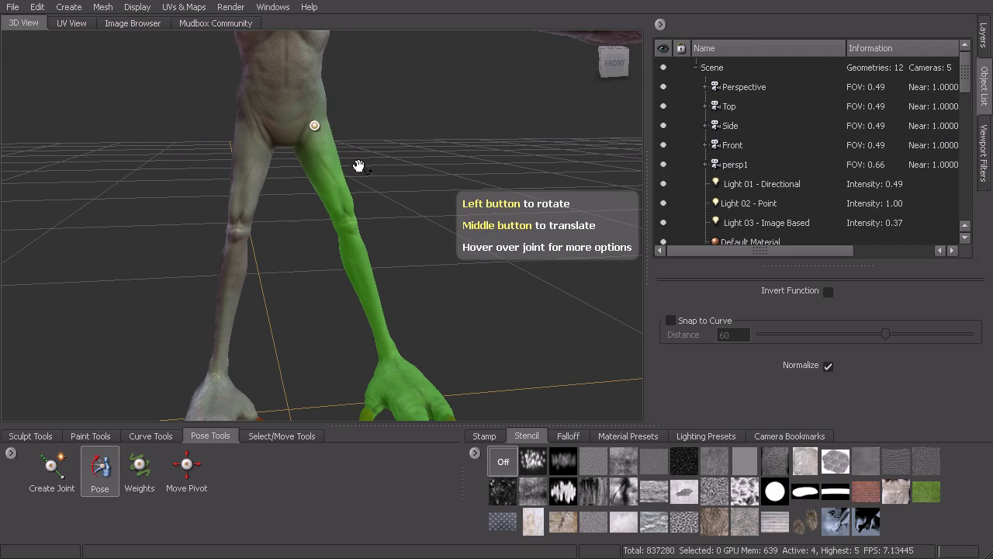
left_click_drag(359, 164, 359, 166)
left_click_drag(316, 129, 317, 129)
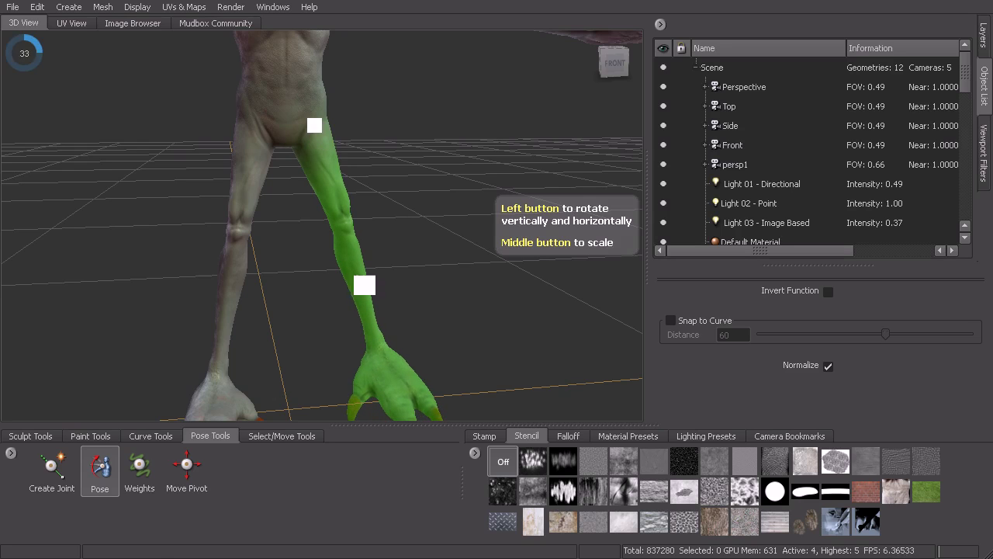
Add a joint at the imp's left knee and rotate the lower leg slightly inward about it.
left_click(55, 471)
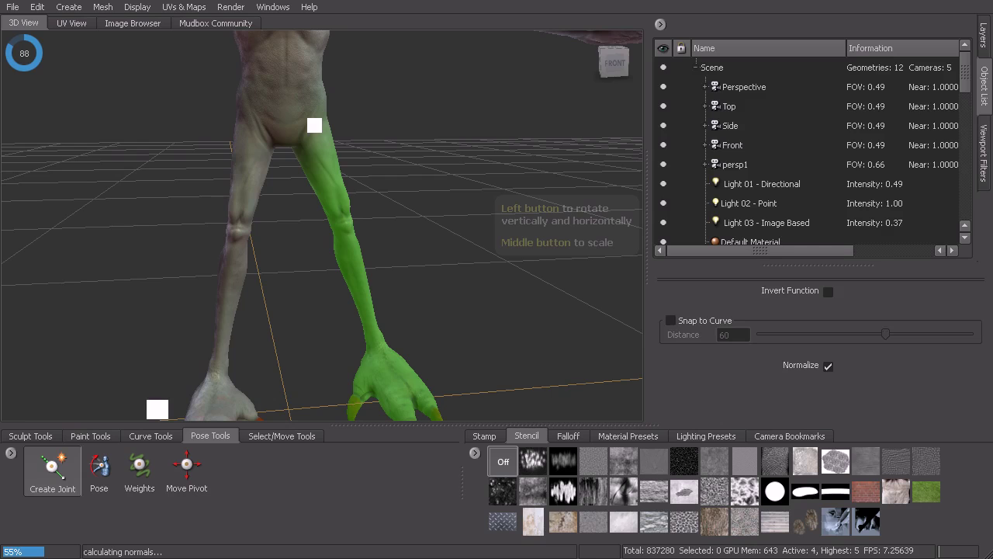
left_click(53, 470)
left_click_drag(339, 215, 354, 239)
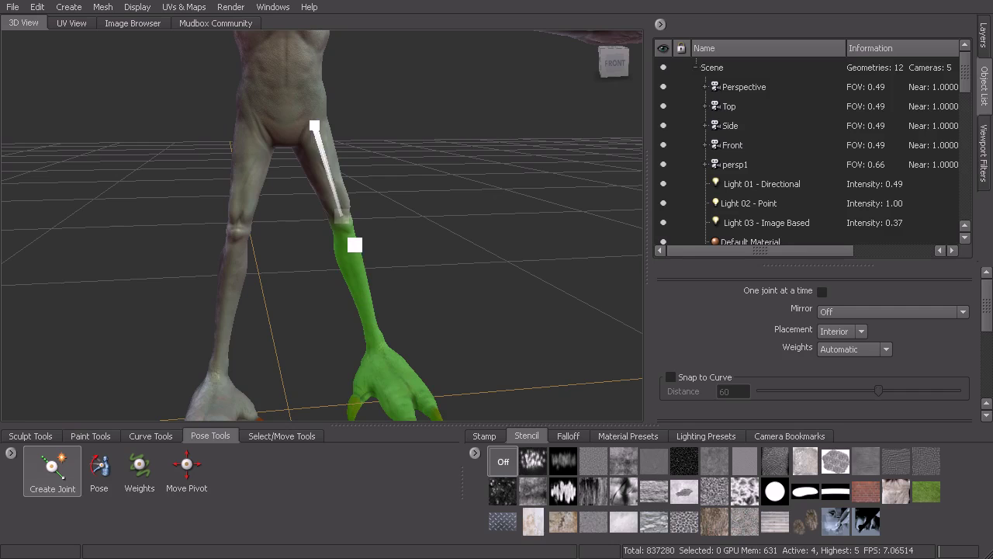
left_click(99, 468)
left_click_drag(355, 256, 358, 256)
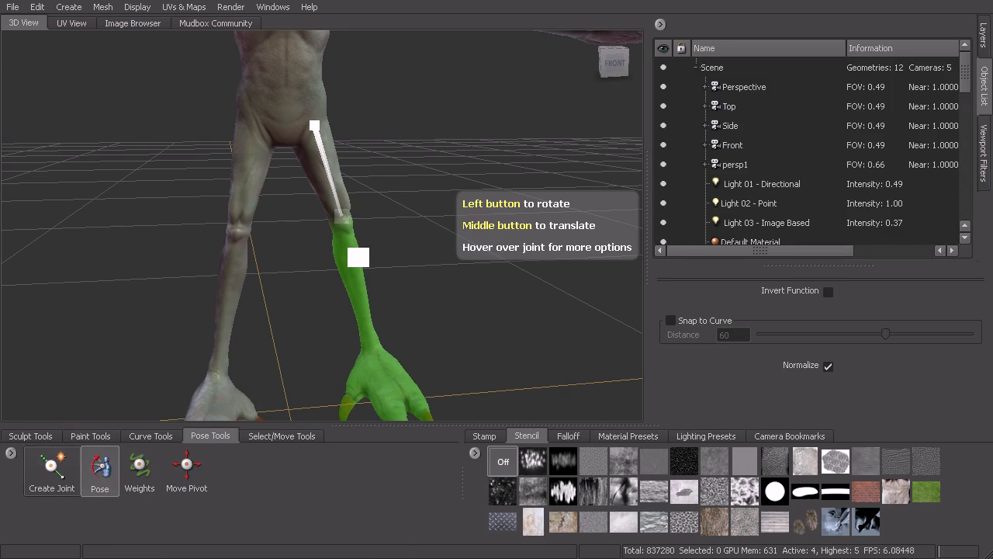
left_click_drag(344, 216, 426, 285)
mouse_move(426, 285)
right_mouse_down("alt")
mouse_move(437, 290)
mouse_move(417, 286)
right_mouse_up("alt")
mouse_move(417, 286)
left_mouse_down("alt")
mouse_move(412, 271)
mouse_move(421, 281)
left_mouse_up("alt")
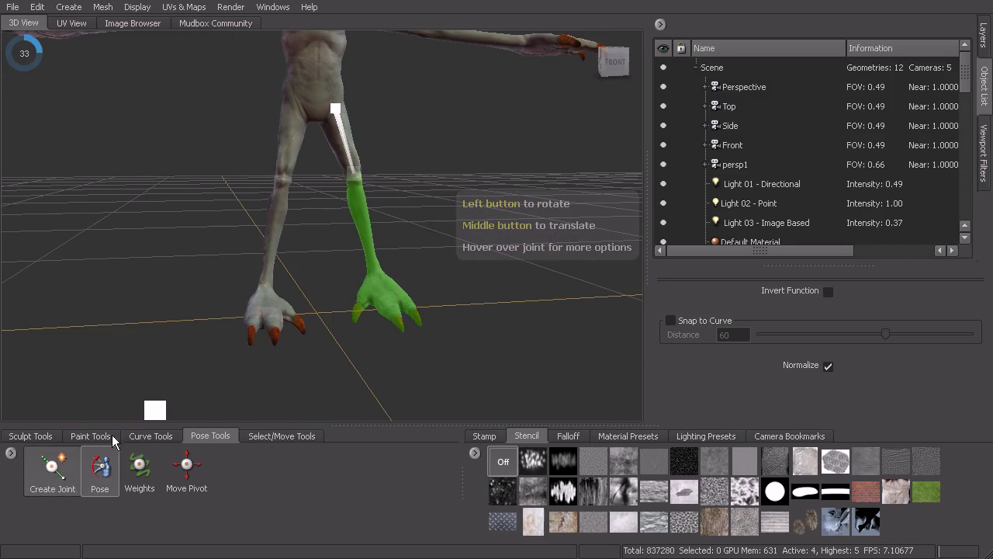
Create a joint at the imp's right hip and rotate the whole right leg slightly outward.
left_click(52, 468)
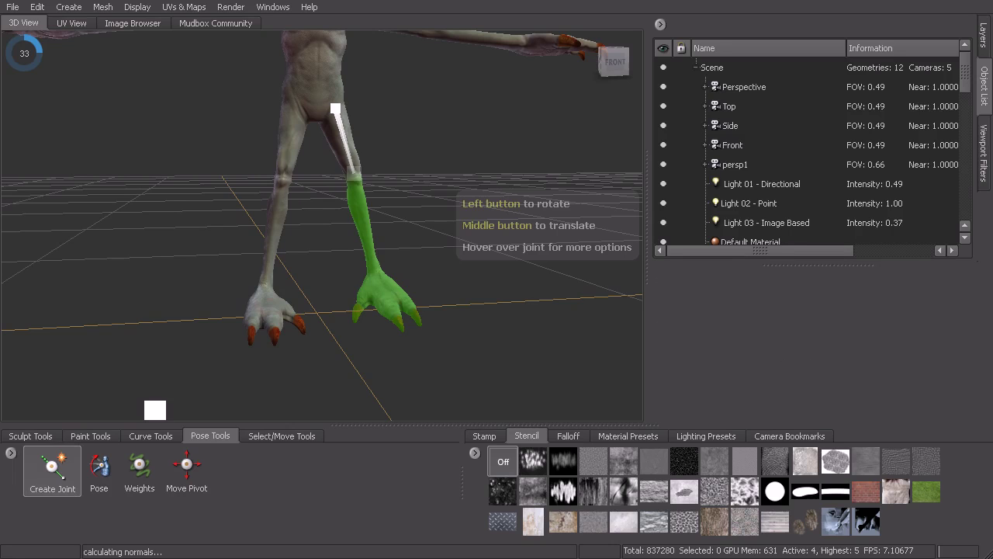
left_click(295, 112)
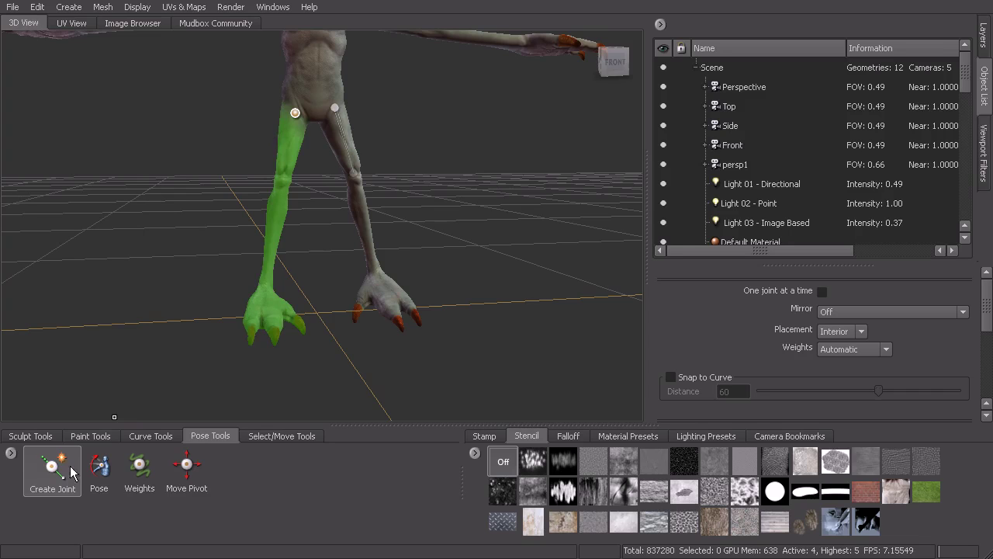
left_click(116, 470)
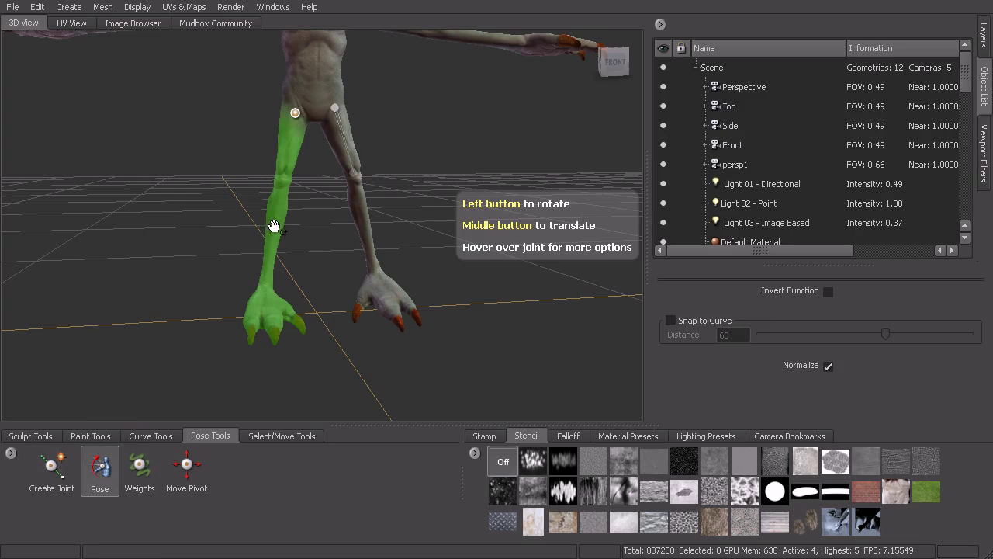
left_click_drag(268, 227, 263, 224)
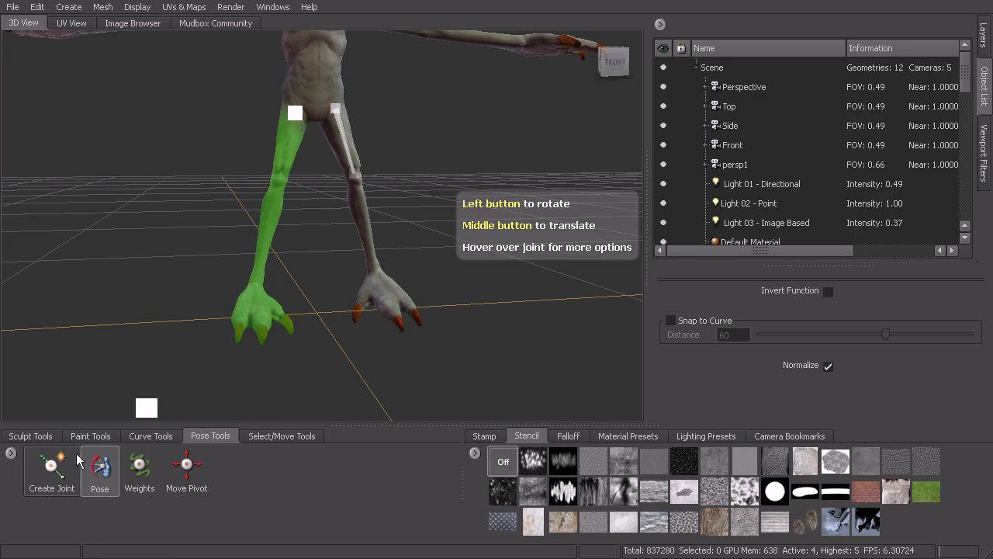
Add a joint at the imp's right ankle and rotate the right foot outward about it.
left_click(55, 466)
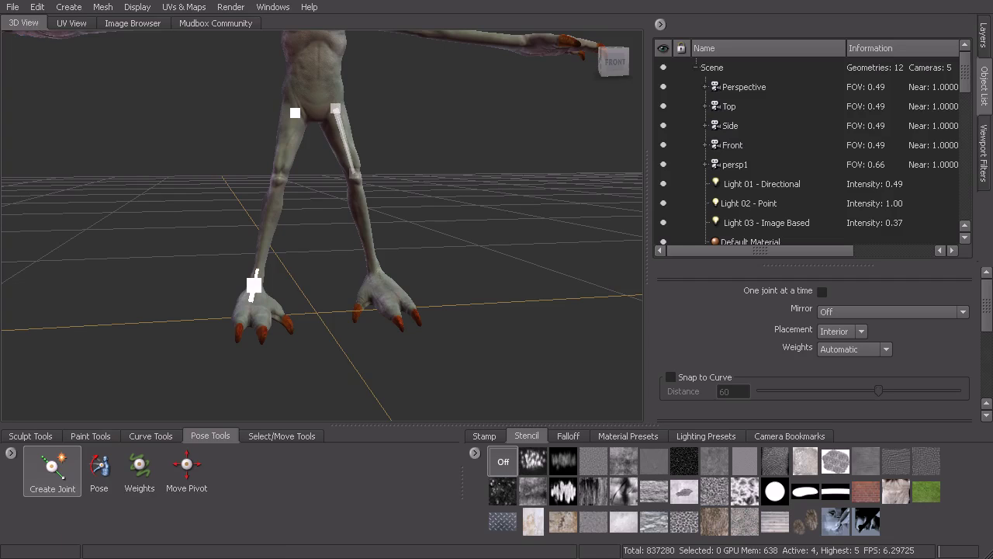
left_click(254, 286)
left_click(99, 469)
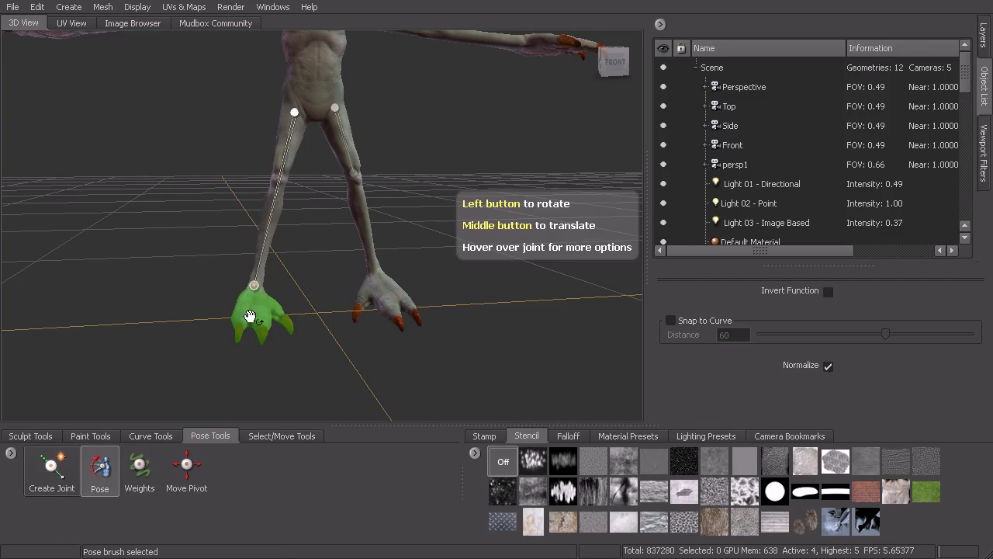
mouse_move(250, 286)
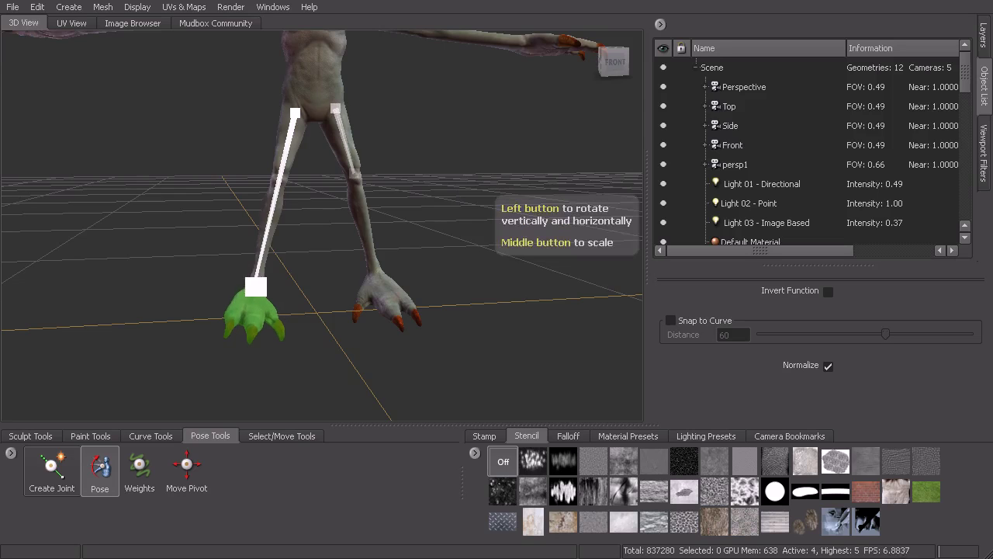
left_click_drag(248, 286, 183, 296)
left_click_drag(95, 264, 122, 233)
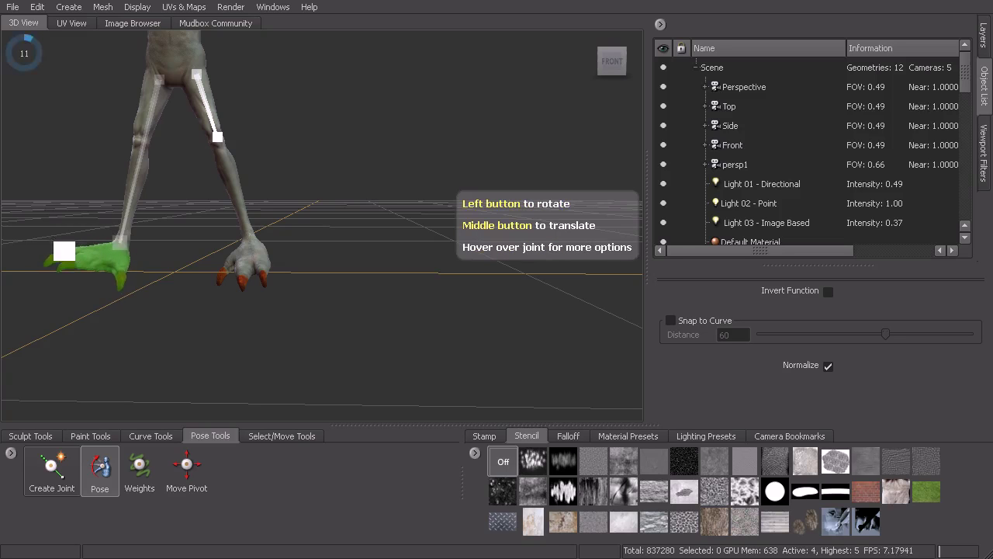
Delete the Skeleton object, with all the leg joints, from the scene's object list.
left_click_drag(208, 202, 241, 231, "alt")
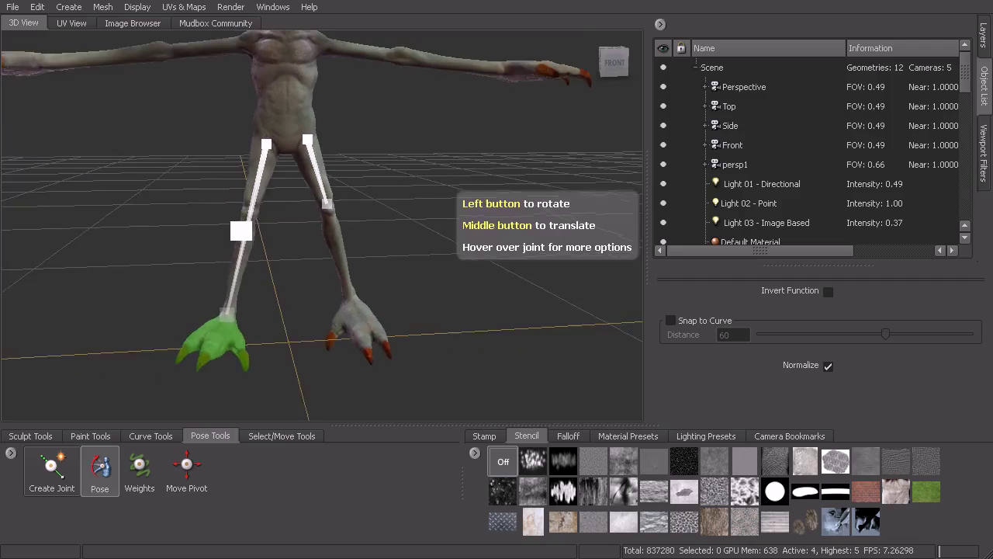
middle_click_drag(250, 240, 267, 264, "alt")
right_click_drag(266, 264, 326, 272, "alt")
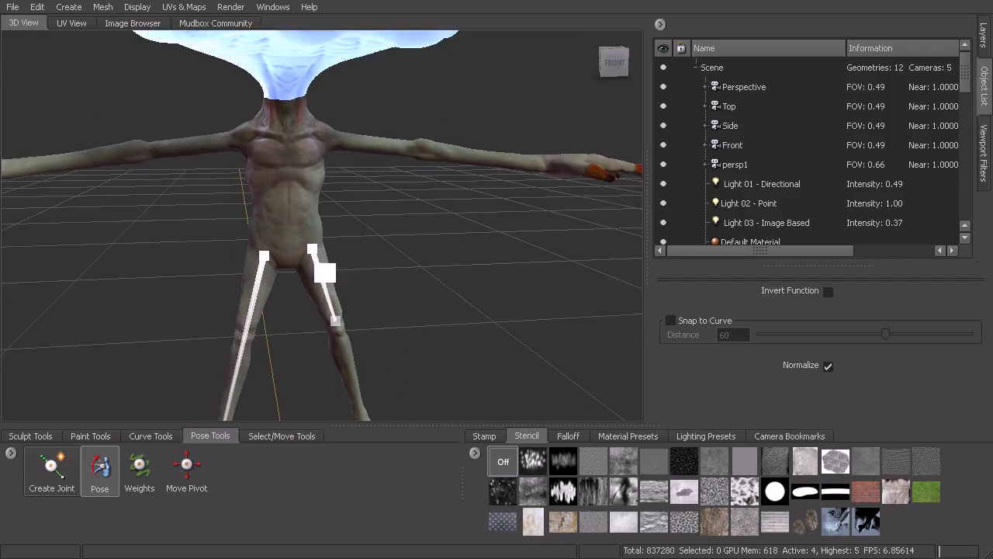
left_click(87, 482)
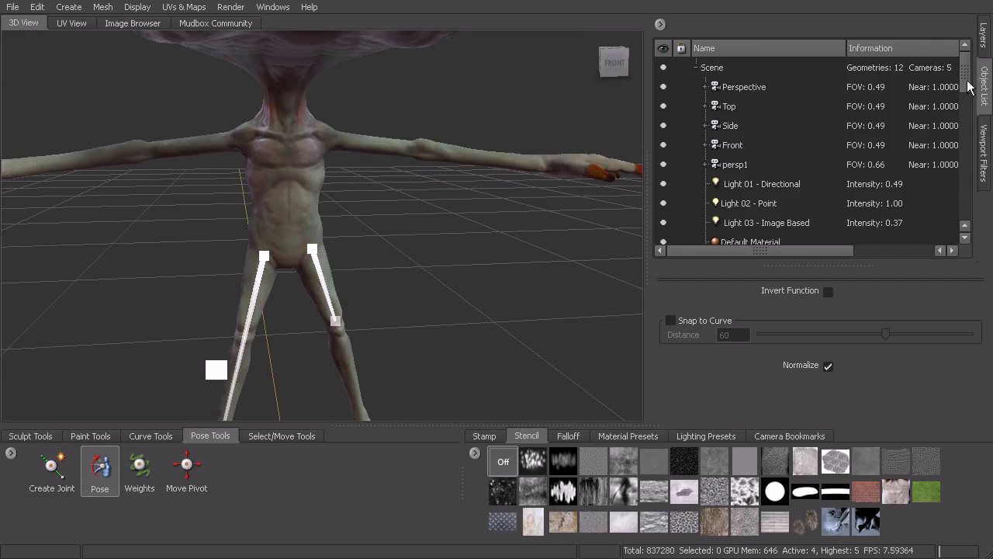
left_click_drag(965, 77, 964, 211)
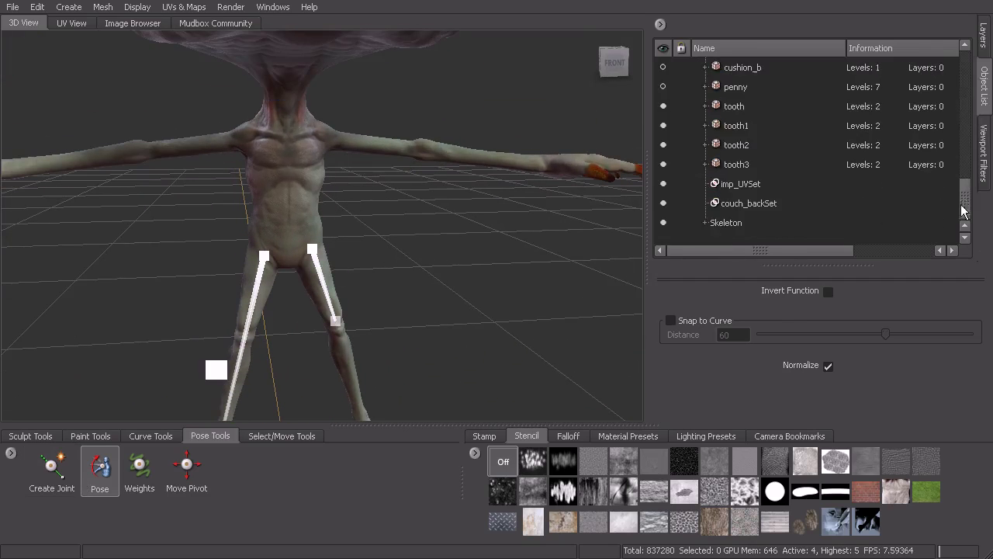
left_click(724, 223)
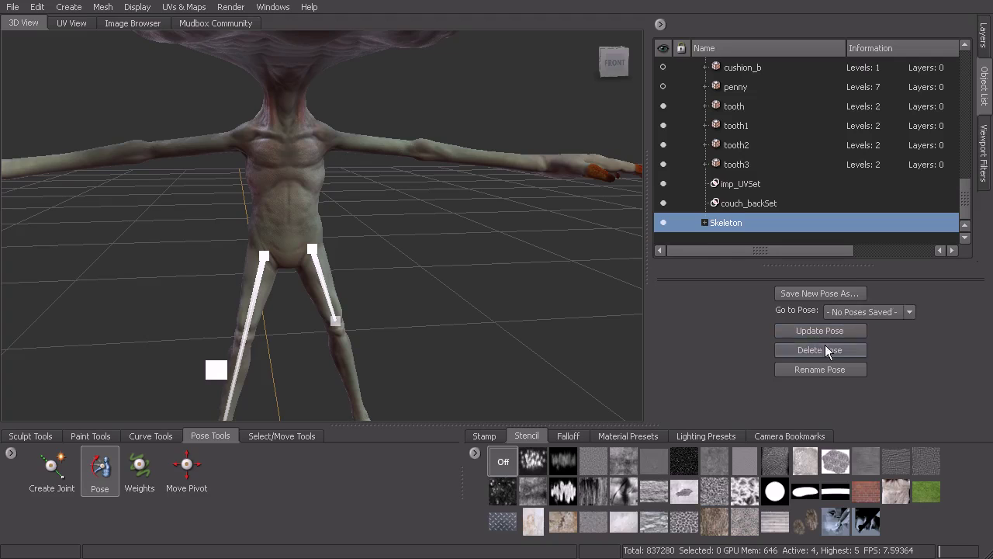
right_click(725, 226)
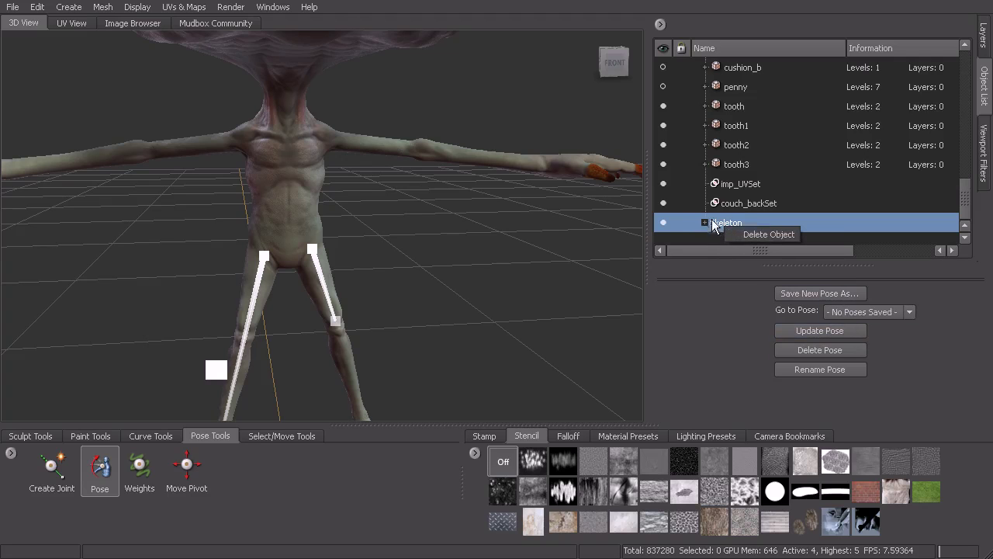
left_click(764, 234)
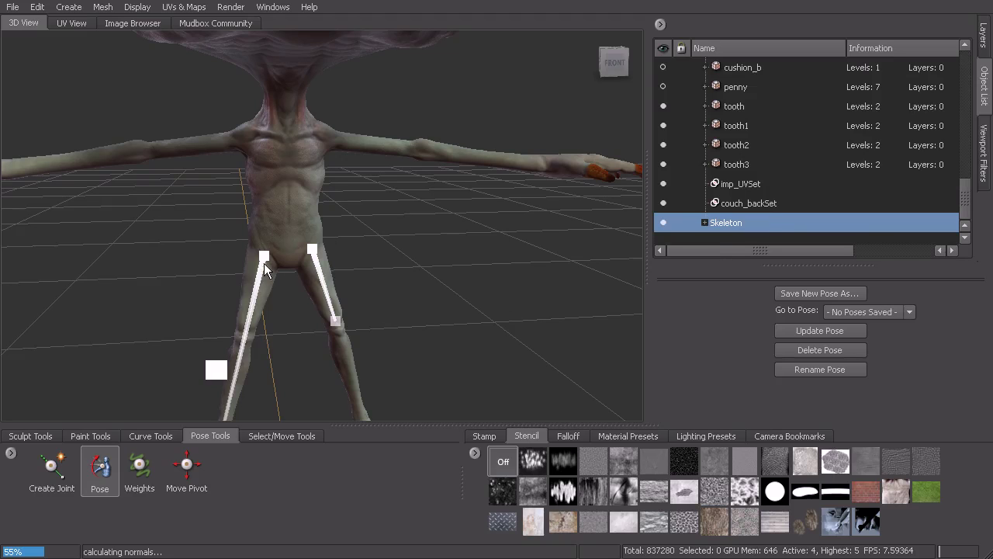
Create a joint at the centre of the imp's waist, with its influence covering the upper torso, arms and head.
scroll(322, 244, "up", 3)
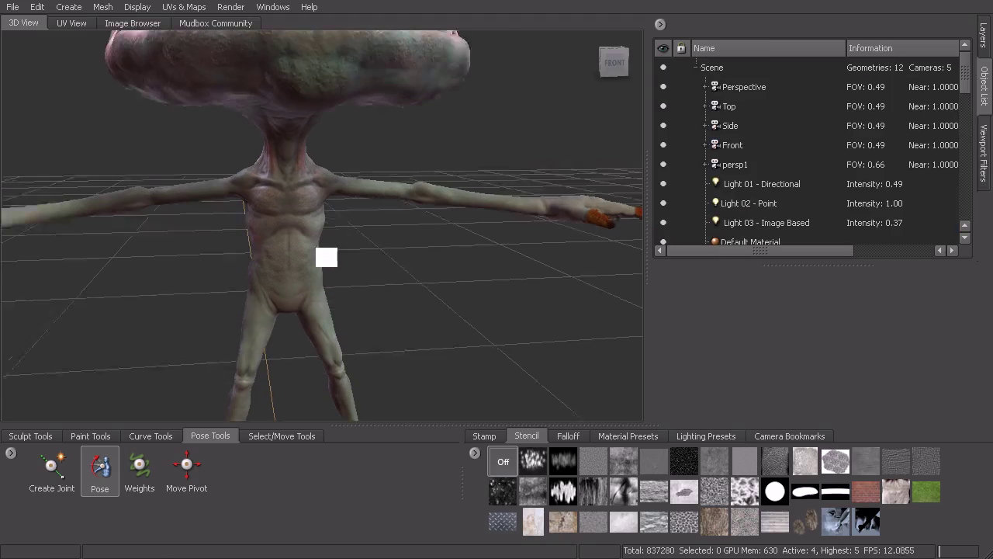
middle_click_drag(327, 258, 325, 266, "alt")
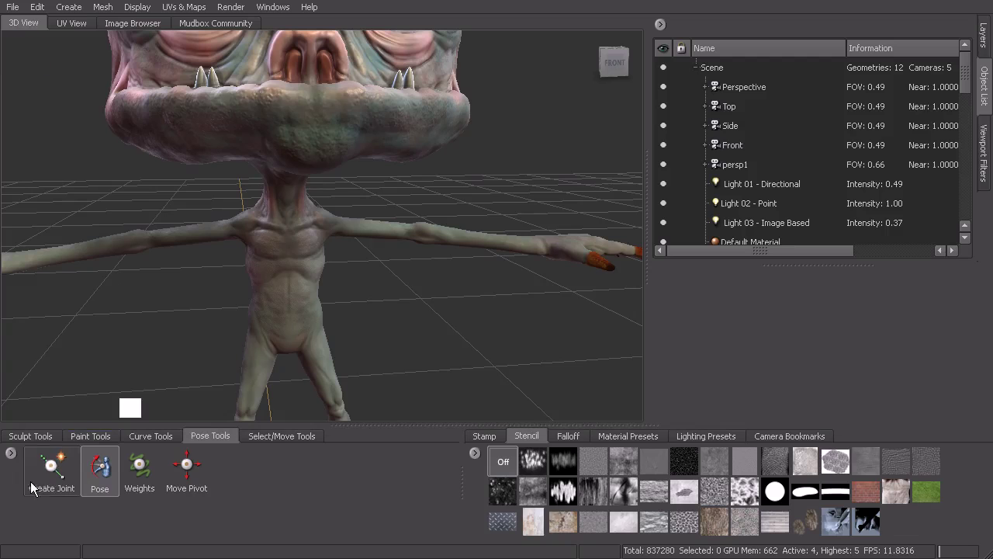
left_click(53, 473)
left_click_drag(339, 313, 377, 277, "alt")
middle_click_drag(377, 277, 374, 314, "alt")
left_click_drag(374, 314, 350, 301, "alt")
left_click(249, 284)
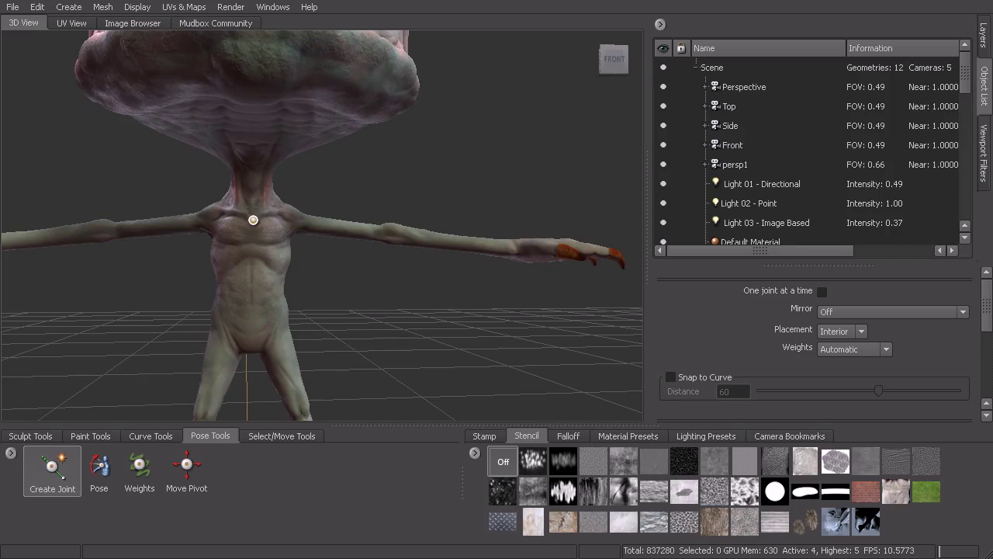
left_click_drag(316, 250, 330, 253, "alt")
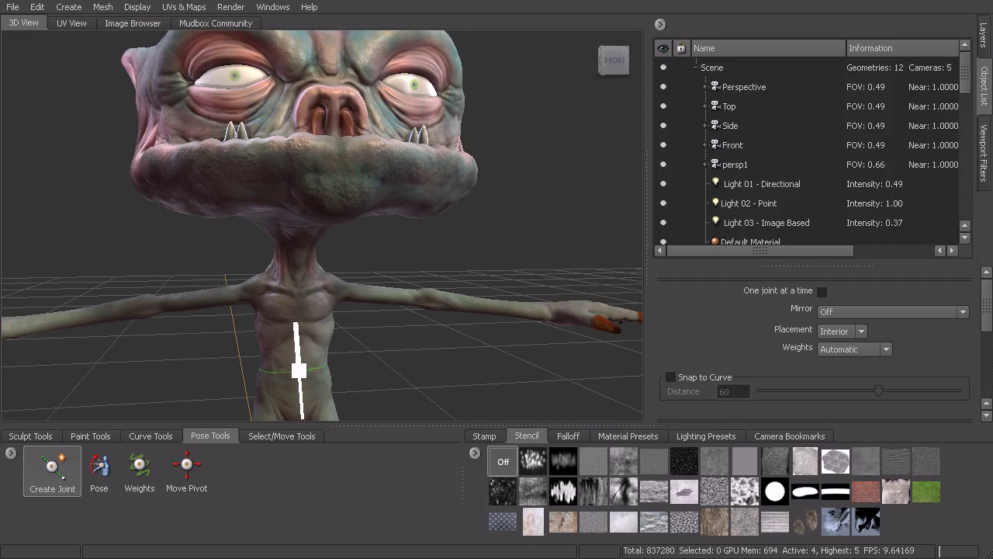
left_click(299, 371)
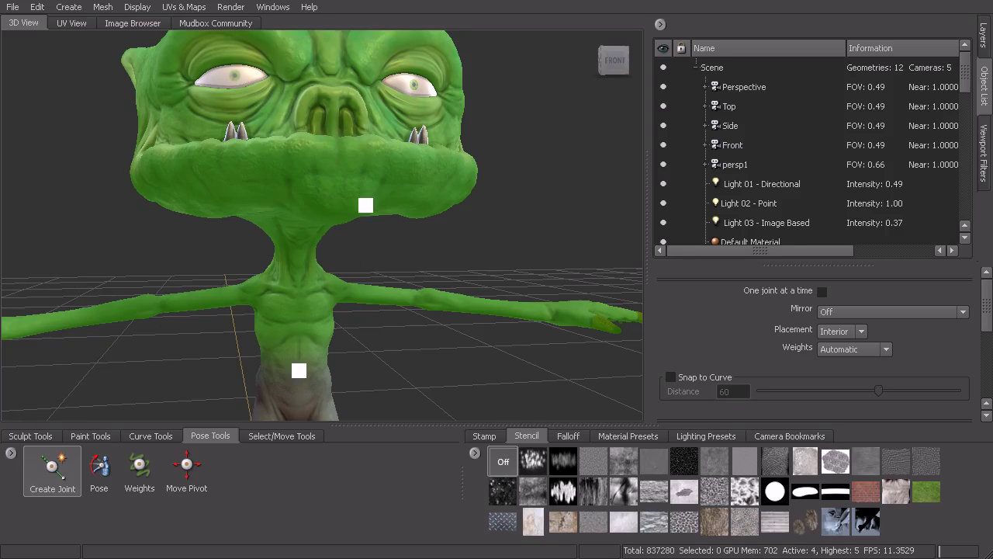
Choose the Weights brush with Invert Function off and flood the teeth on the imp's right side with the waist joint's weight.
middle_click_drag(365, 206, 366, 216, "alt")
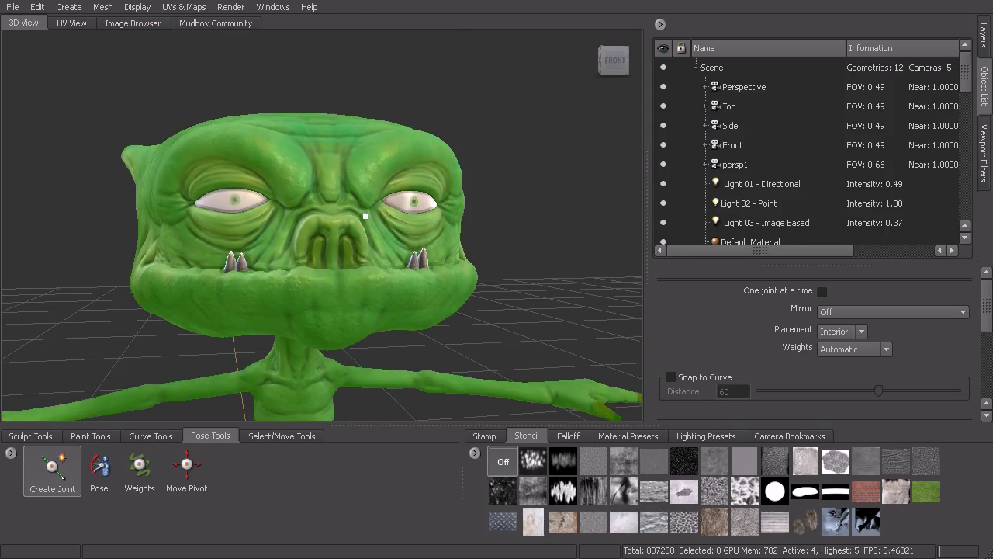
left_click(141, 468)
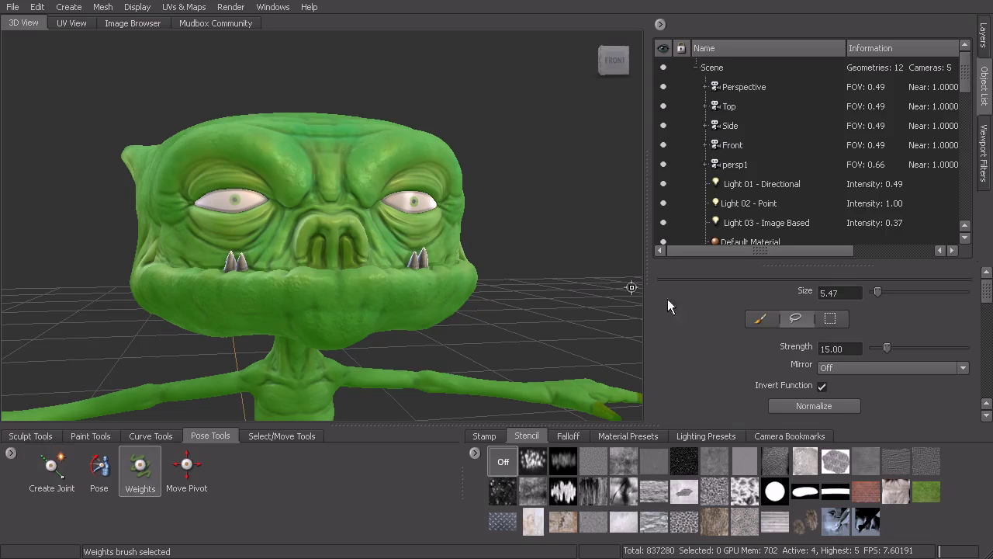
left_click(822, 387)
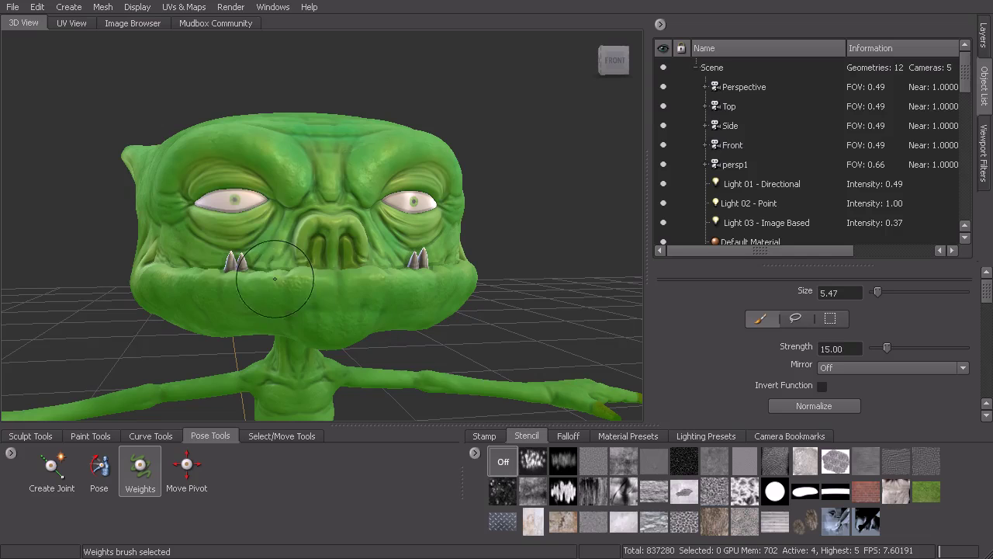
left_click_drag(990, 293, 979, 365)
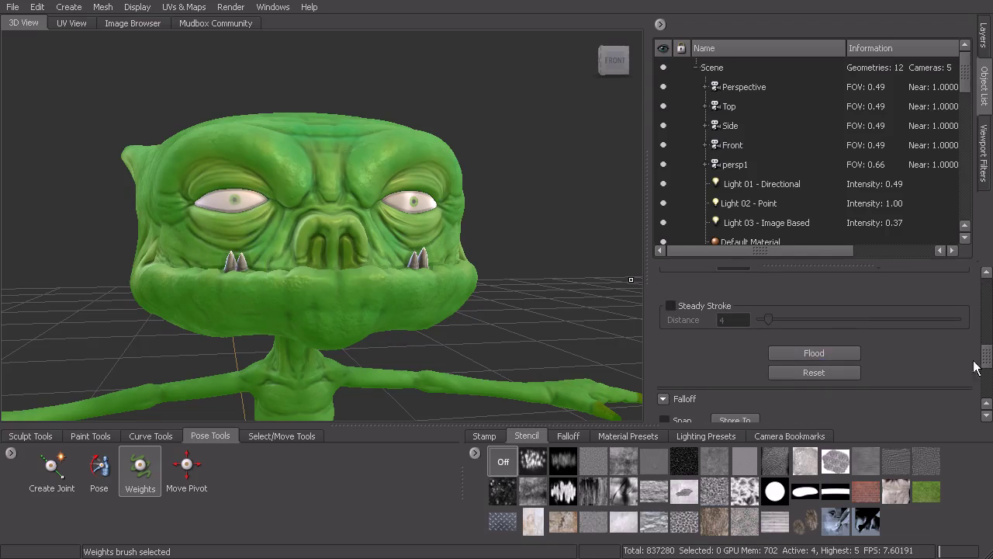
left_click(230, 266)
left_click(832, 354)
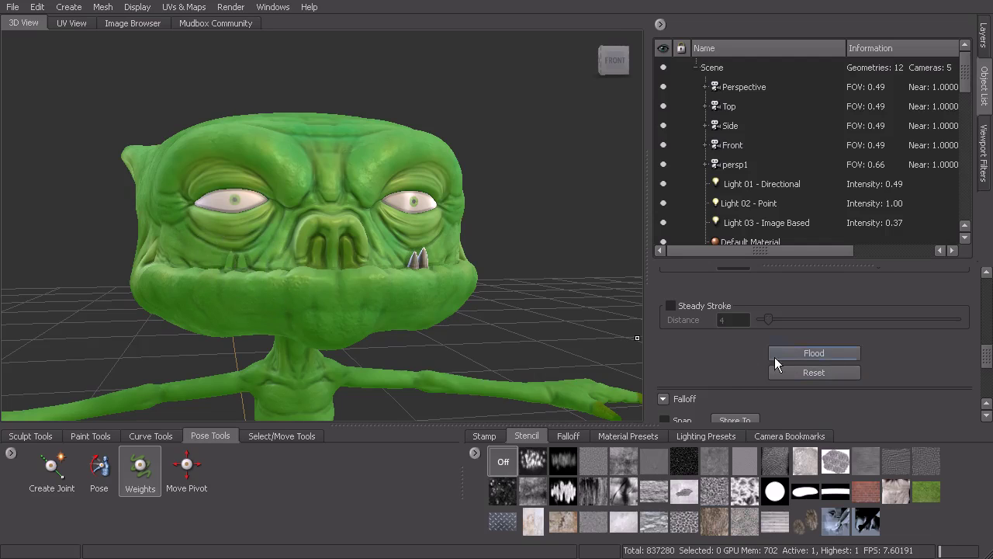
Flood the teeth on the imp's left side and both eyeballs with the waist joint's weight.
left_click(413, 262)
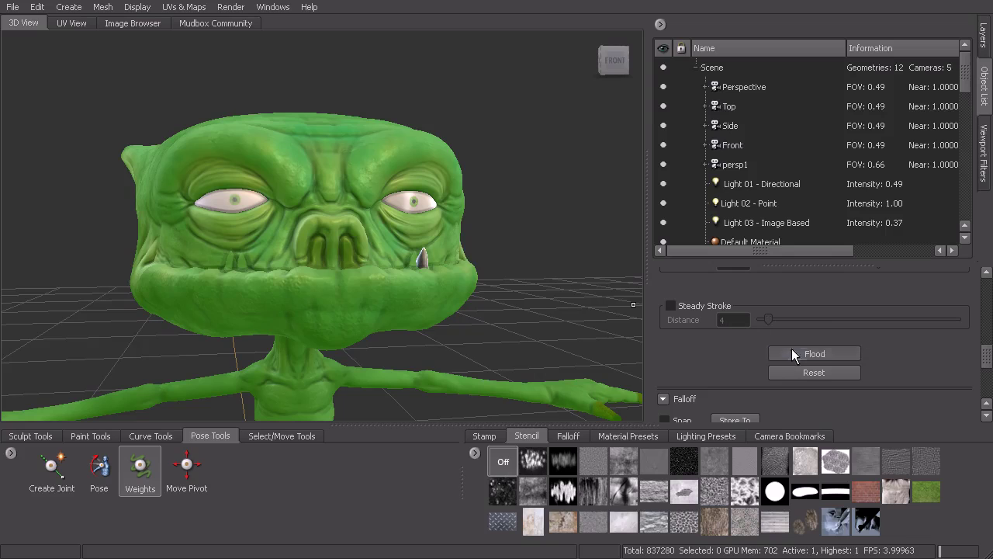
left_click(419, 260)
left_click(811, 354)
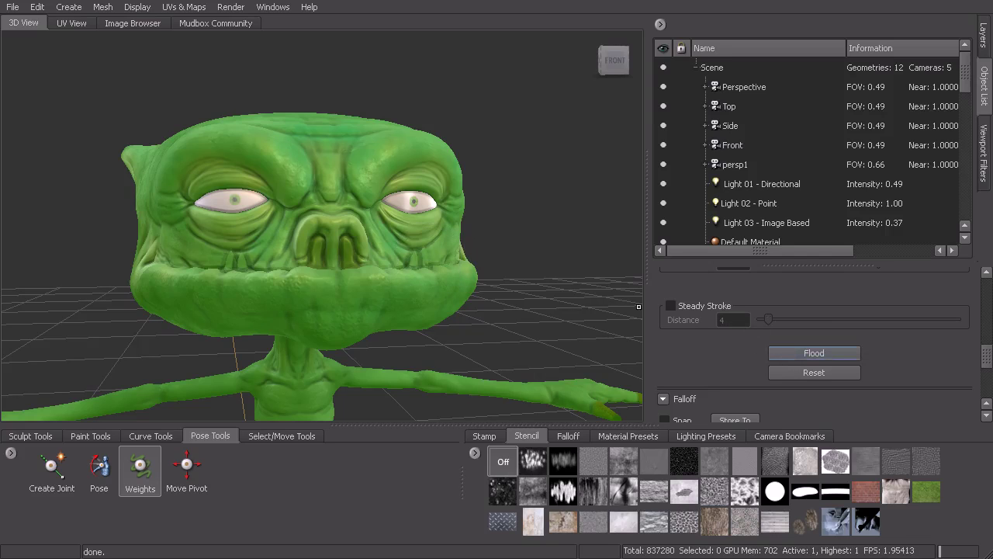
left_click(409, 203)
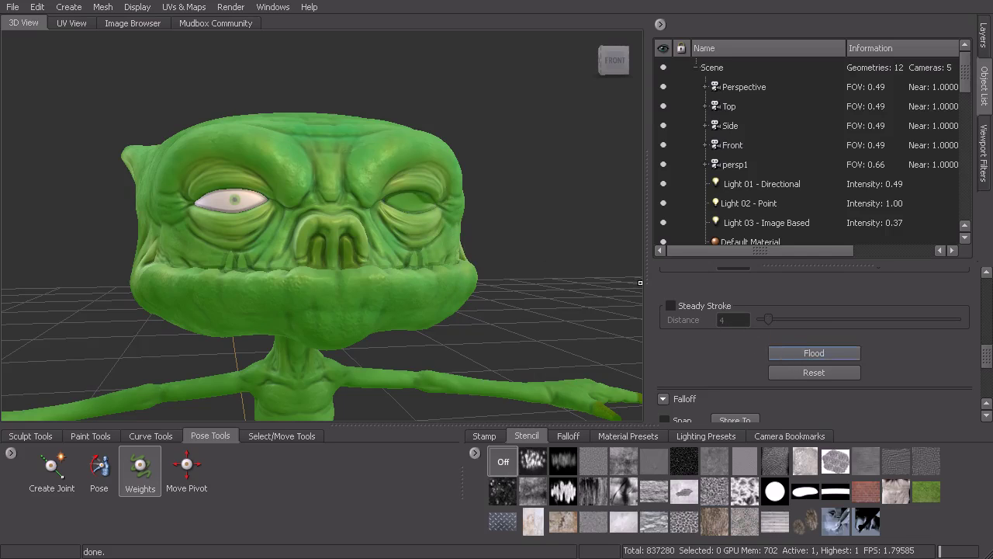
left_click(230, 201)
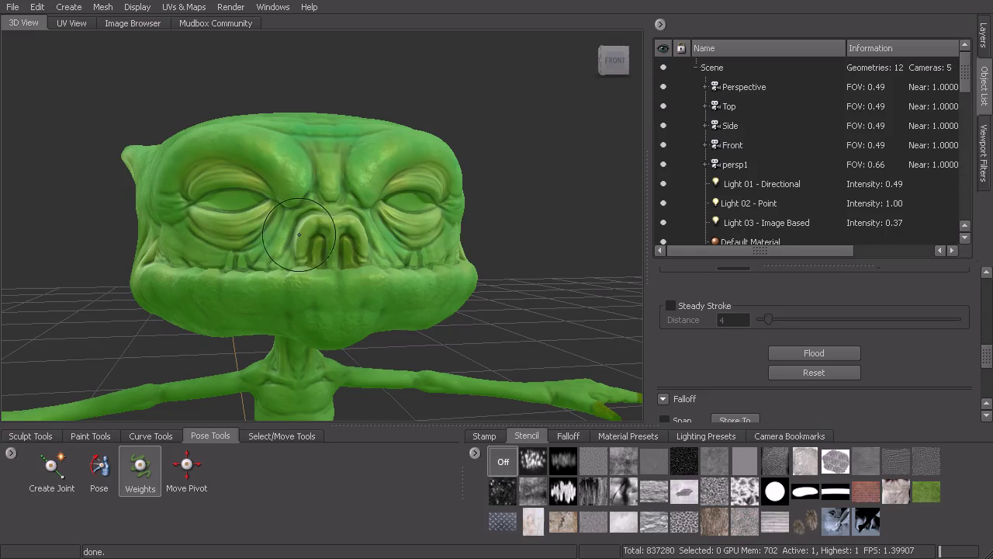
Use the Pose tool to tilt the imp's upper body, arms and head sideways about the waist joint.
left_click(100, 466)
mouse_move(282, 297)
left_mouse_down("alt")
mouse_move(288, 284)
mouse_move(290, 308)
mouse_move(257, 324)
mouse_move(279, 326)
left_mouse_up("alt")
left_click_drag(379, 307, 418, 295, "alt")
left_click_drag(468, 270, 425, 276, "alt")
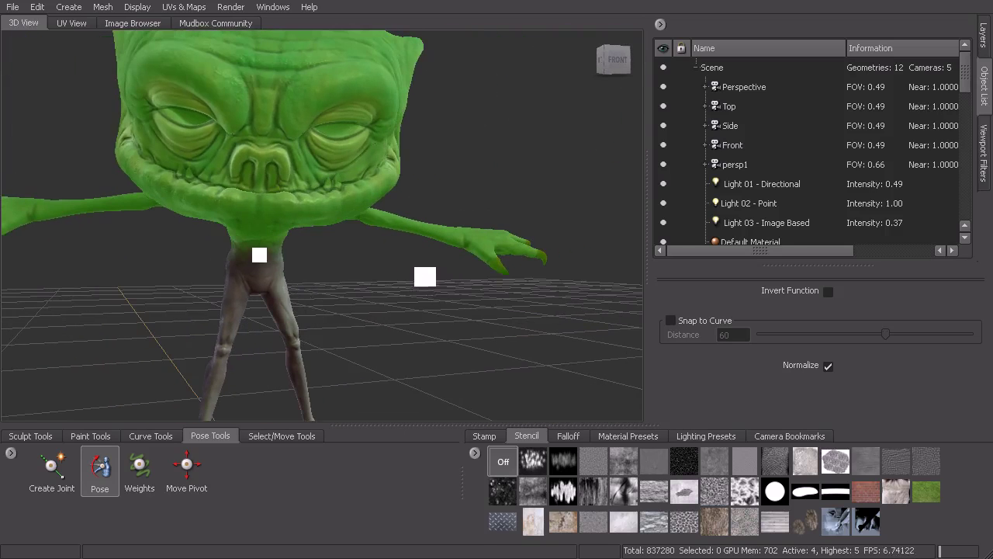
left_click_drag(309, 298, 283, 240, "alt")
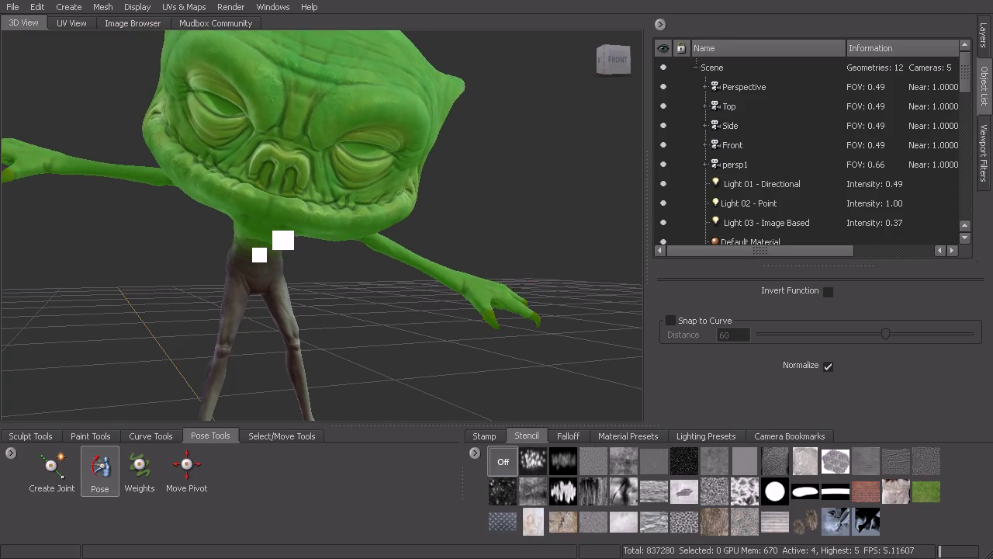
left_click_drag(297, 288, 302, 288, "alt")
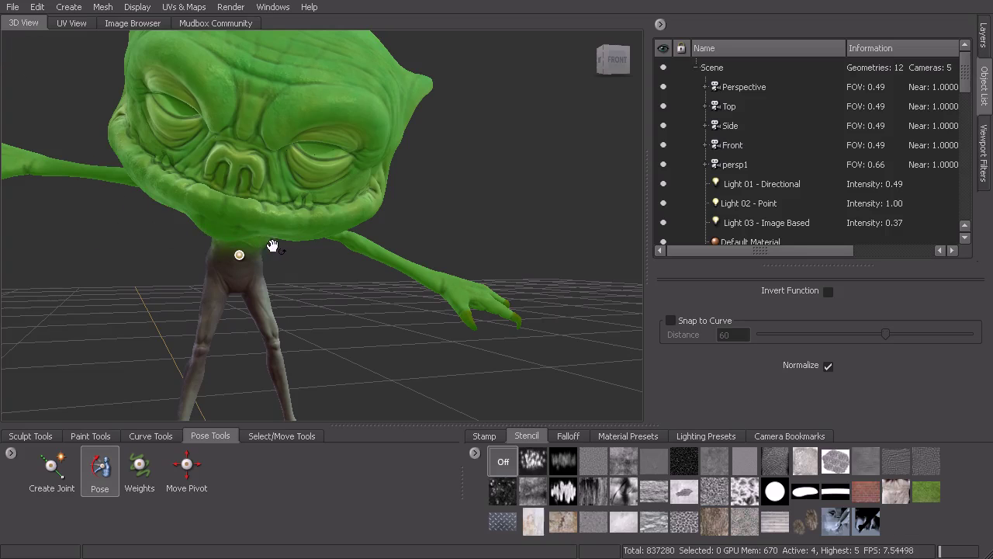
left_click_drag(275, 265, 313, 269, "alt")
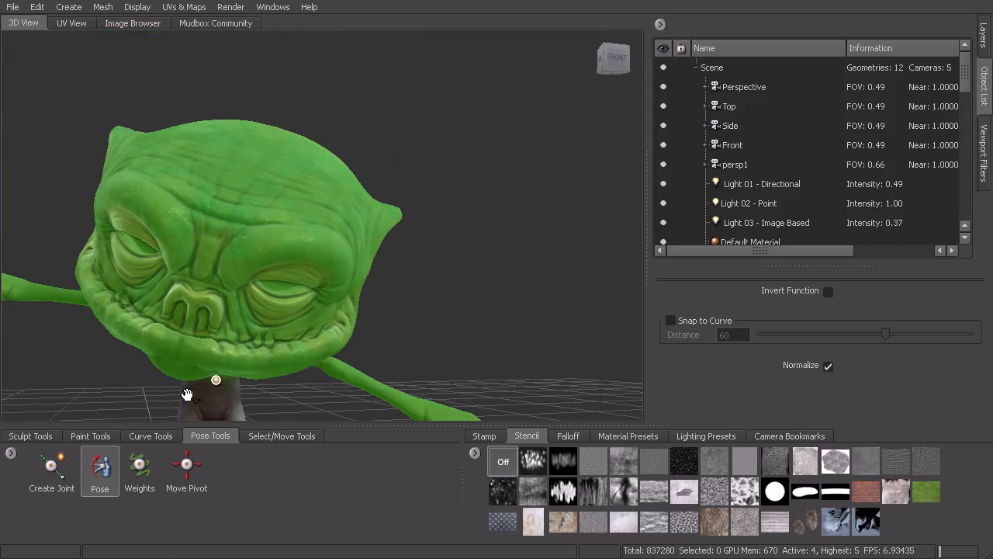
Switch to the Sculpt tool and inspect the tilted upper body without the green weight overlay.
left_click(51, 478)
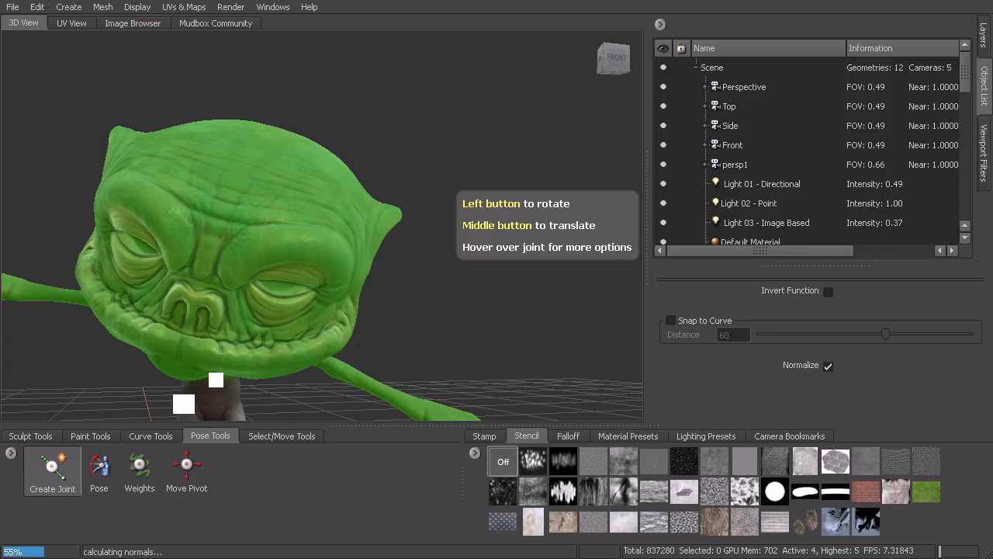
left_click(33, 434)
left_click(43, 467)
left_click_drag(424, 274, 445, 266, "alt")
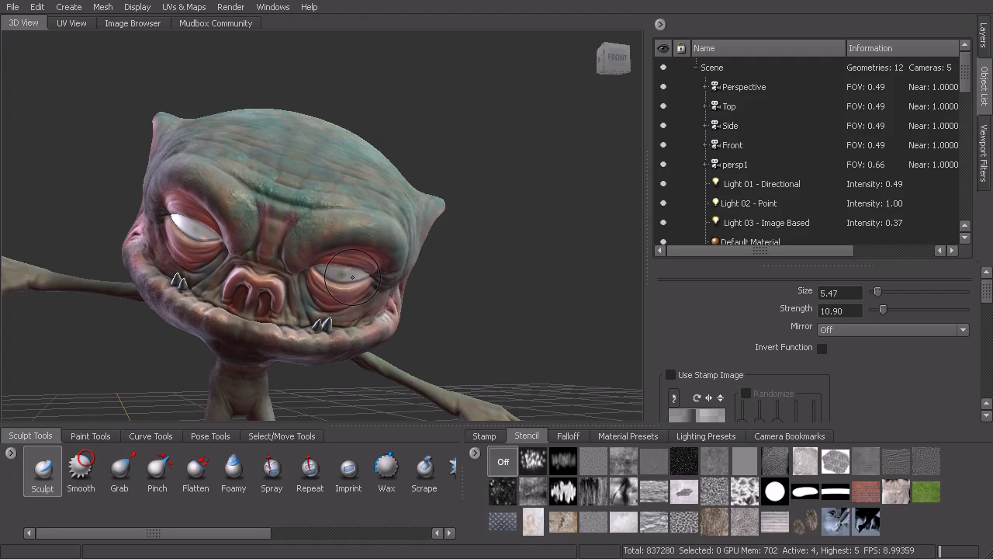
left_click_drag(299, 313, 295, 256, "alt")
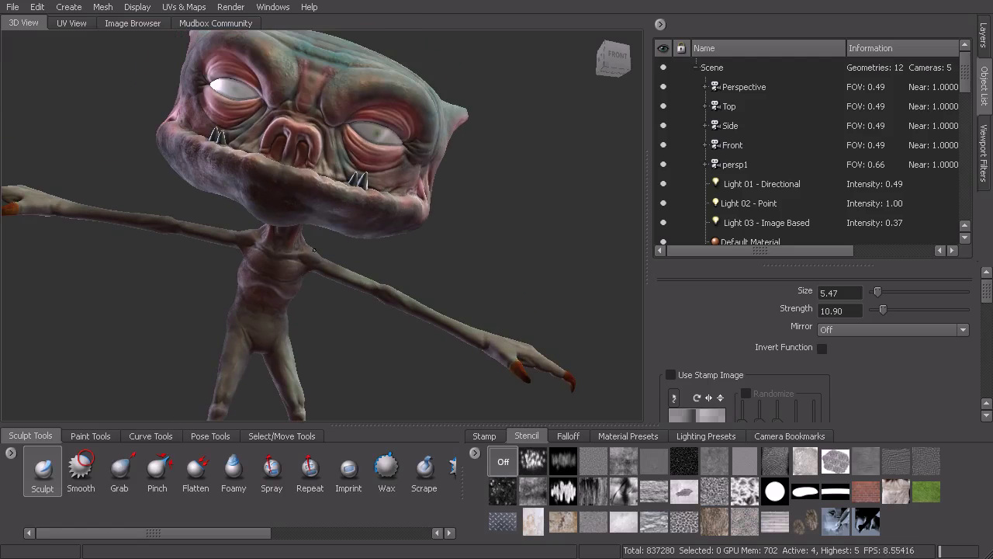
Add a second joint at the imp's neck with its influence covering the head, and check its weights with the Weights brush.
left_click(206, 437)
left_click(48, 470)
right_click_drag(275, 311, 310, 262, "alt")
left_click_drag(310, 261, 339, 244, "alt")
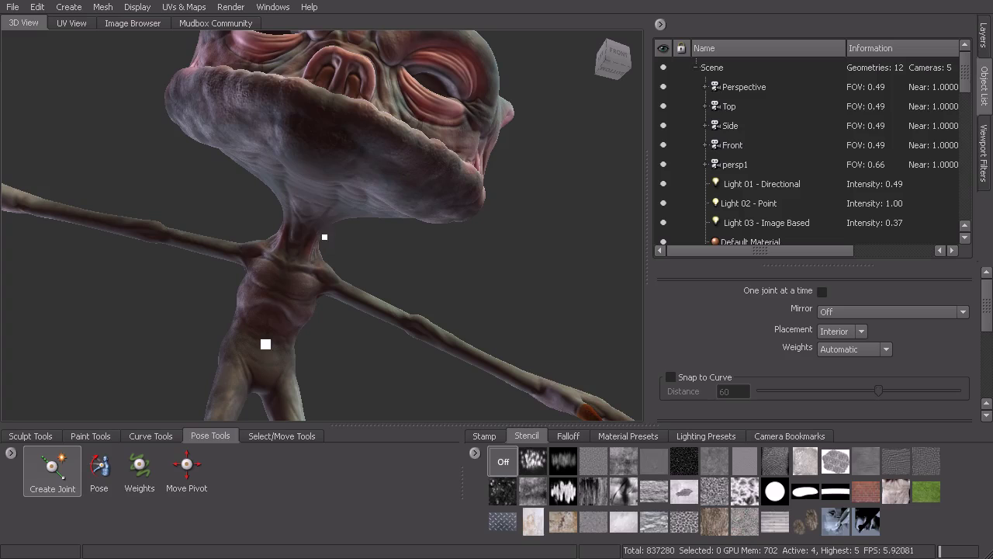
left_click(296, 230)
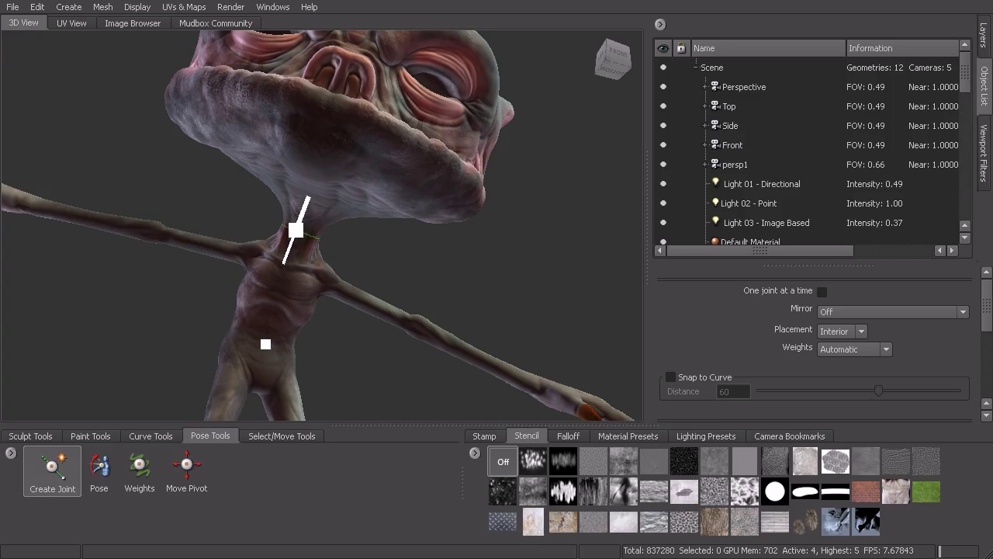
left_click(139, 465)
key("f")
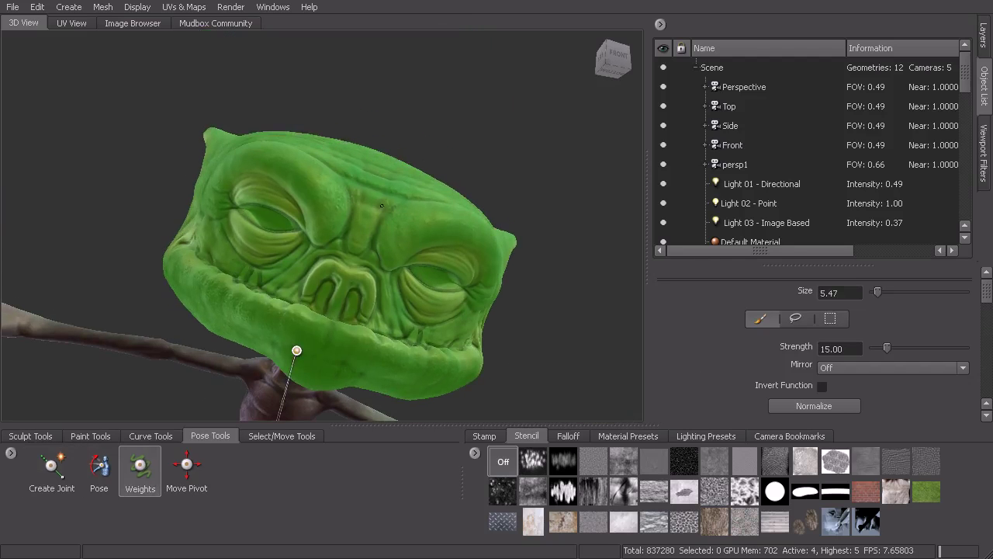
Delete the Skeleton object, with the waist and neck joints, from the object list and return to the Sculpt tool.
left_click(962, 110)
left_click_drag(962, 110, 961, 229)
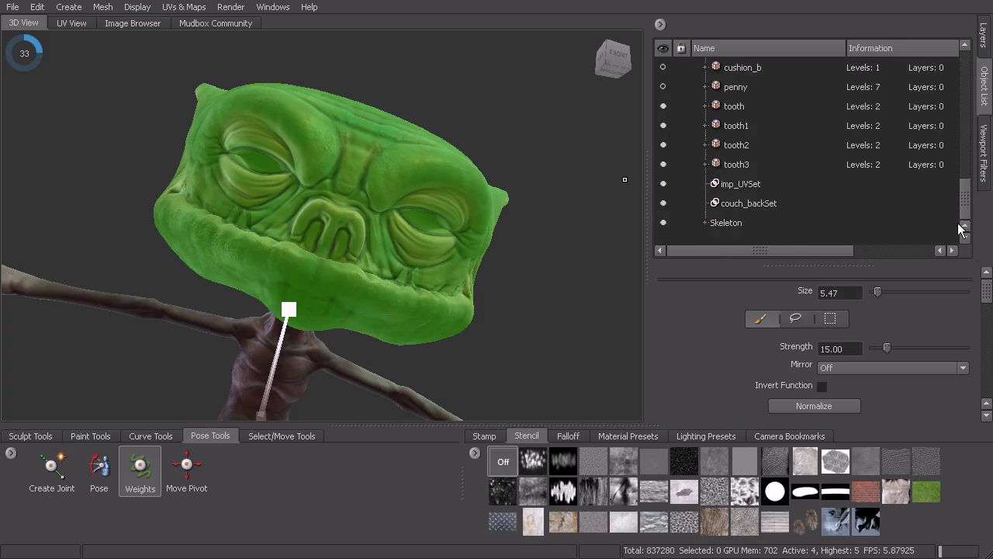
right_click(718, 225)
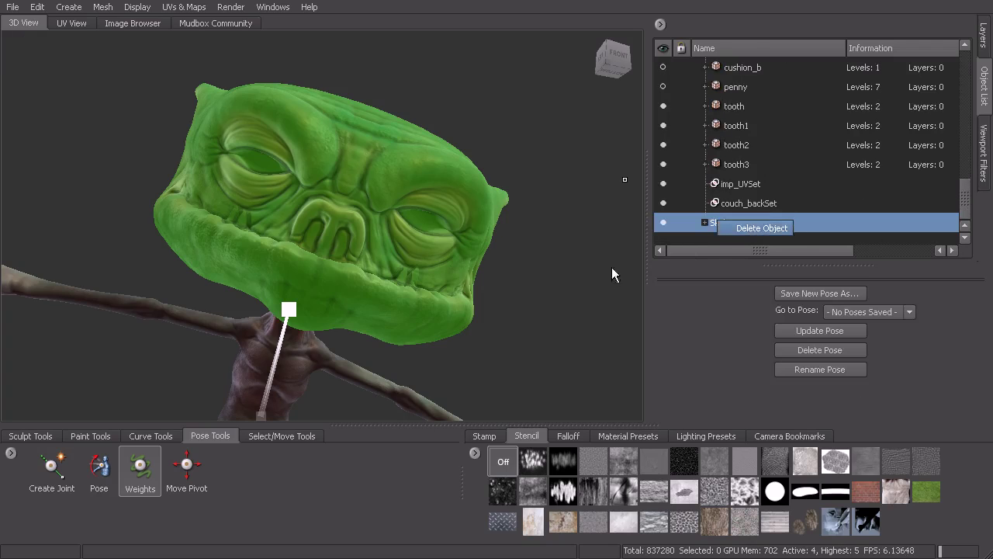
left_click(756, 228)
left_click(52, 466)
left_click(30, 435)
left_click(43, 467)
Create a joint at the imp's neck, with its influence covering the whole head.
left_click(209, 436)
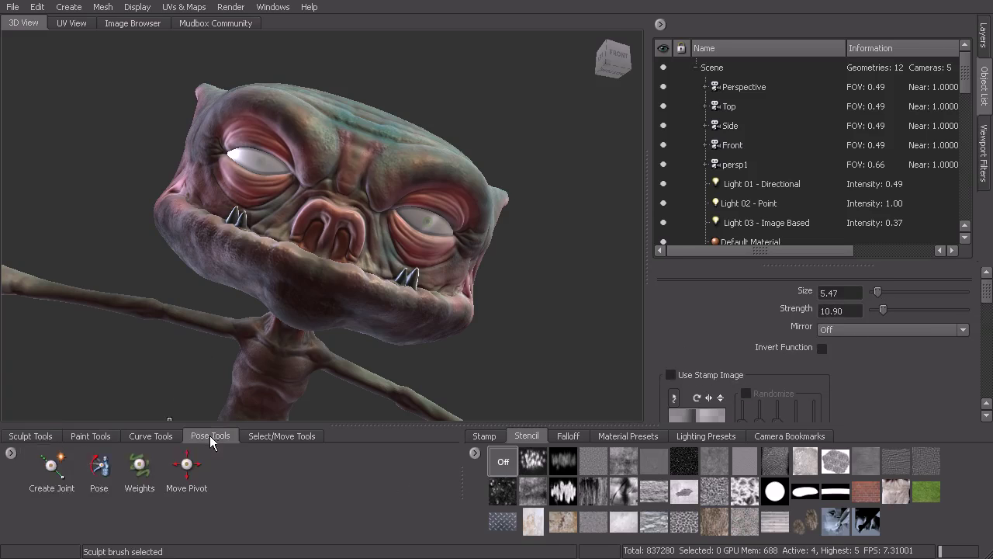
left_click(52, 470)
left_click_drag(257, 373, 317, 248, "alt")
left_click(309, 220)
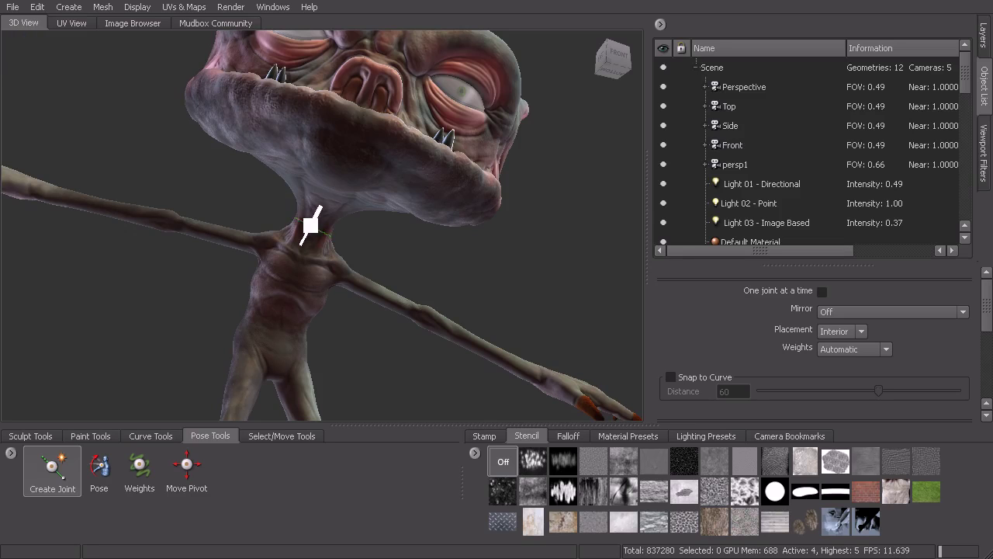
left_click_drag(321, 205, 321, 204)
middle_click_drag(397, 183, 380, 252, "alt")
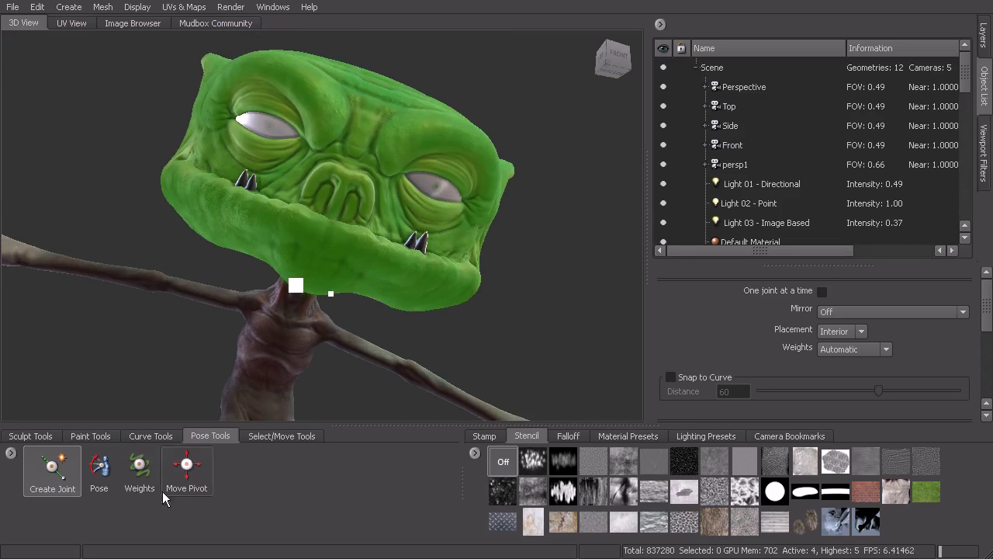
Flood both eyeballs and all the teeth with the neck joint's weight using the Weights brush.
left_click(140, 465)
middle_click_drag(283, 279, 284, 317, "alt")
left_click_drag(245, 189, 269, 172)
left_click_drag(981, 294, 983, 361)
left_click(816, 344)
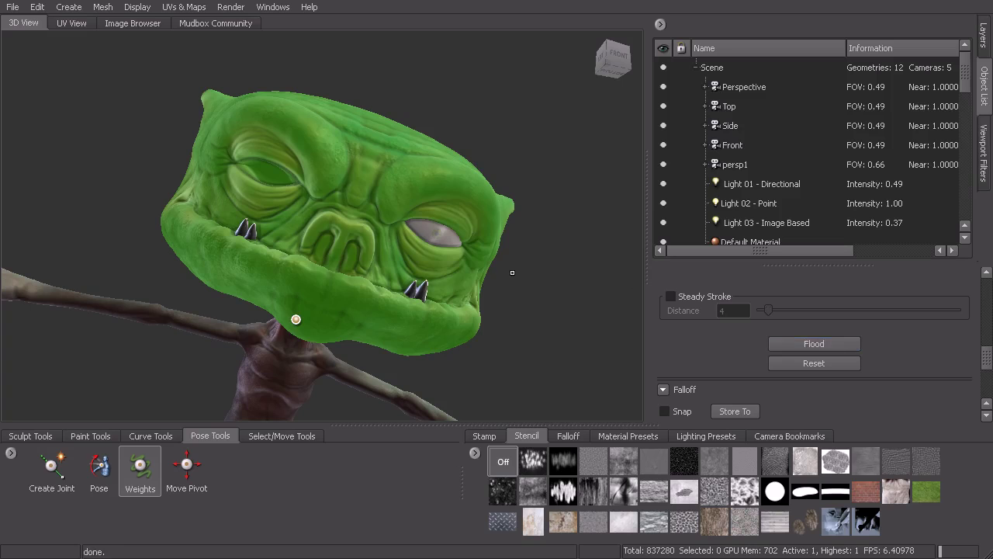
left_click(814, 344)
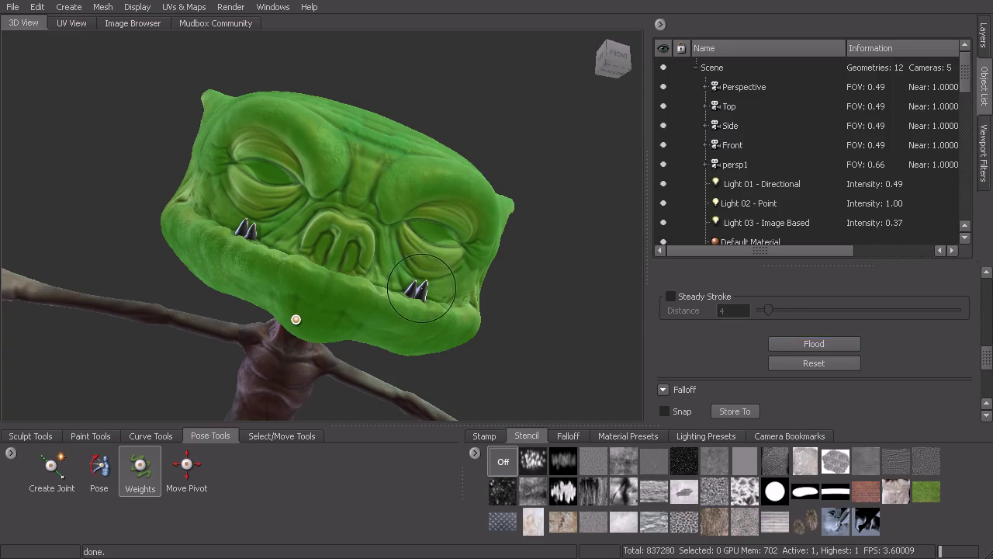
left_click(780, 344)
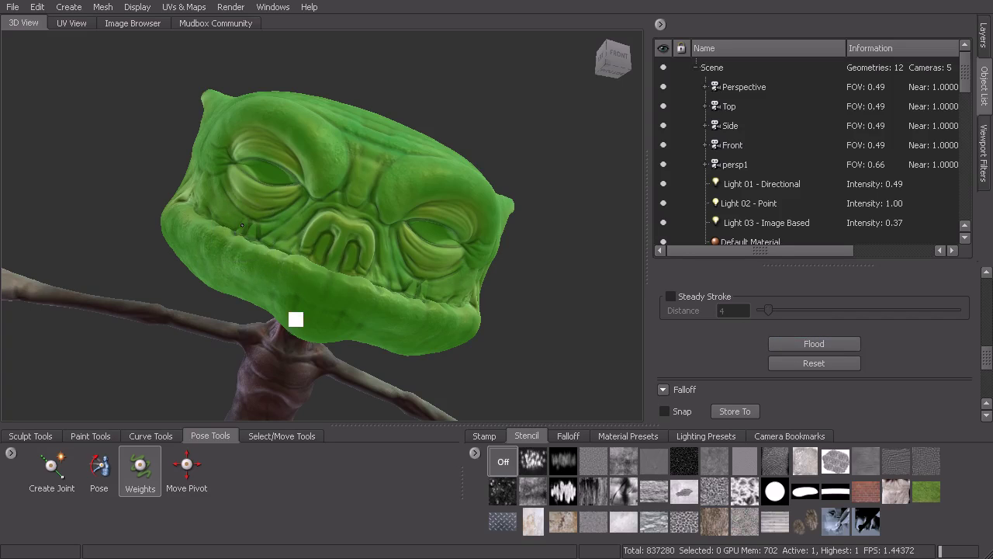
left_click(799, 345)
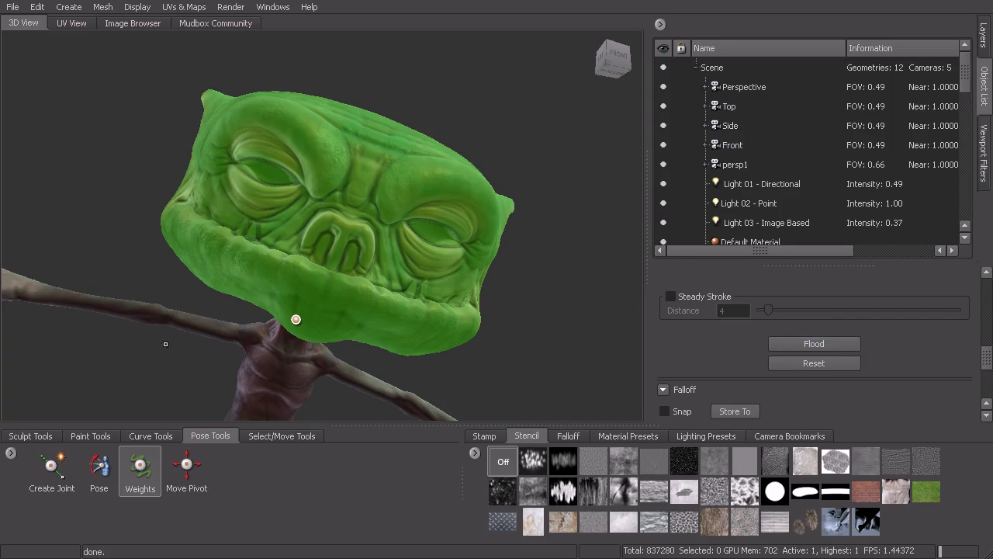
Rotate the imp's head about the neck joint with the Pose tool, leaving it slightly tilted sideways.
left_click(103, 486)
middle_click_drag(404, 264, 378, 291)
left_click_drag(378, 292, 373, 223, "alt")
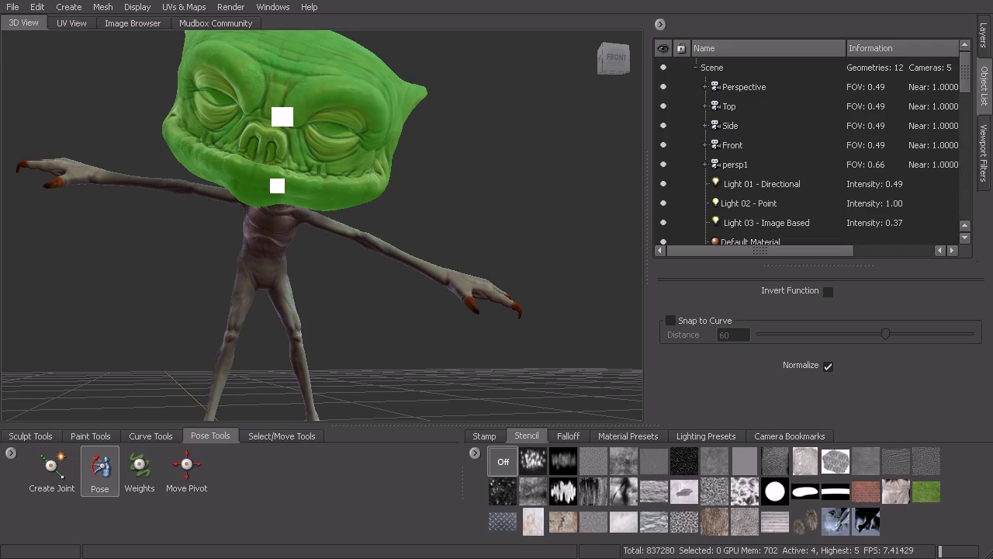
left_click_drag(284, 112, 286, 127)
left_click_drag(282, 176, 300, 175)
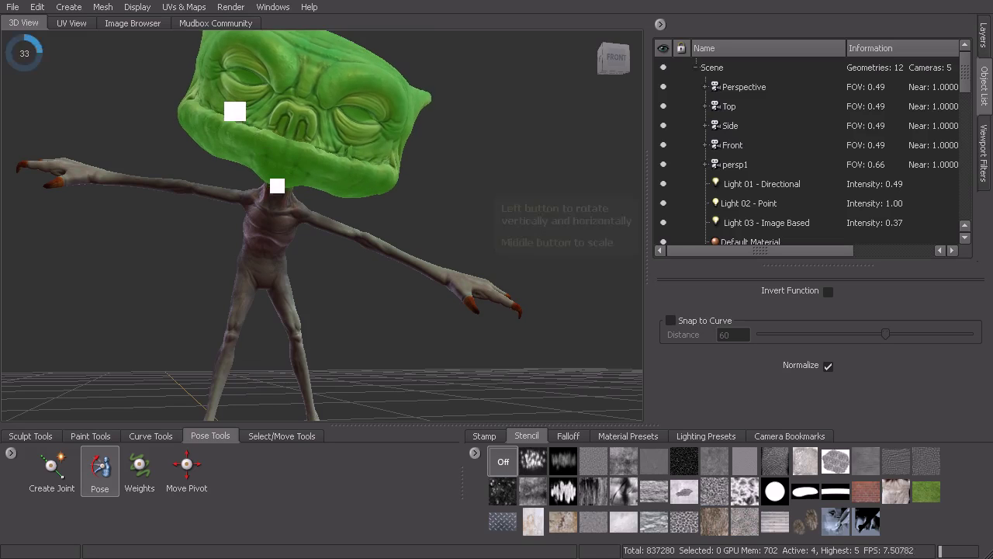
left_click_drag(233, 108, 229, 123)
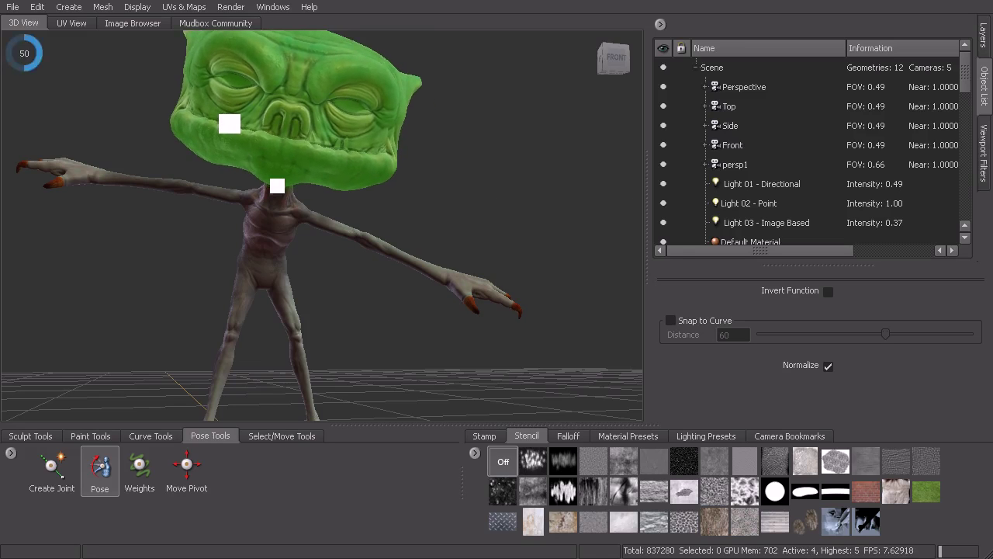
left_click_drag(339, 164, 195, 104)
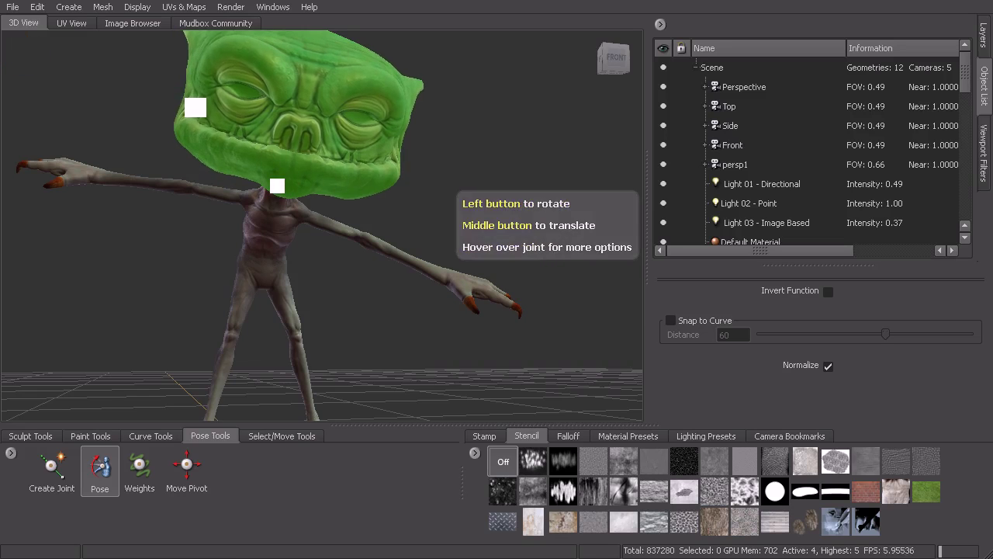
Return to the Sculpt tool and delete the Skeleton object, holding the neck joint, from the object list.
left_click(52, 467)
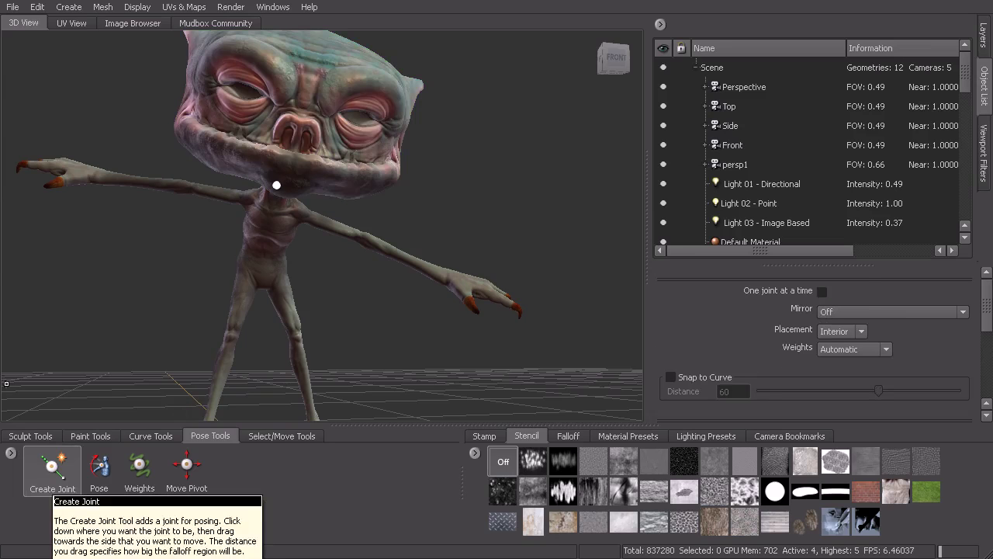
left_click(35, 437)
left_click(43, 468)
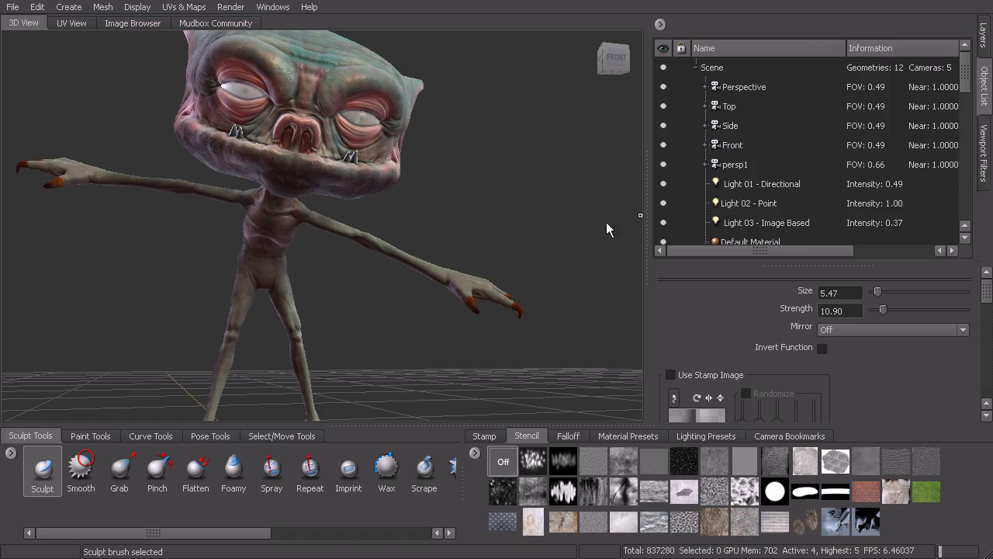
left_click_drag(969, 86, 969, 208)
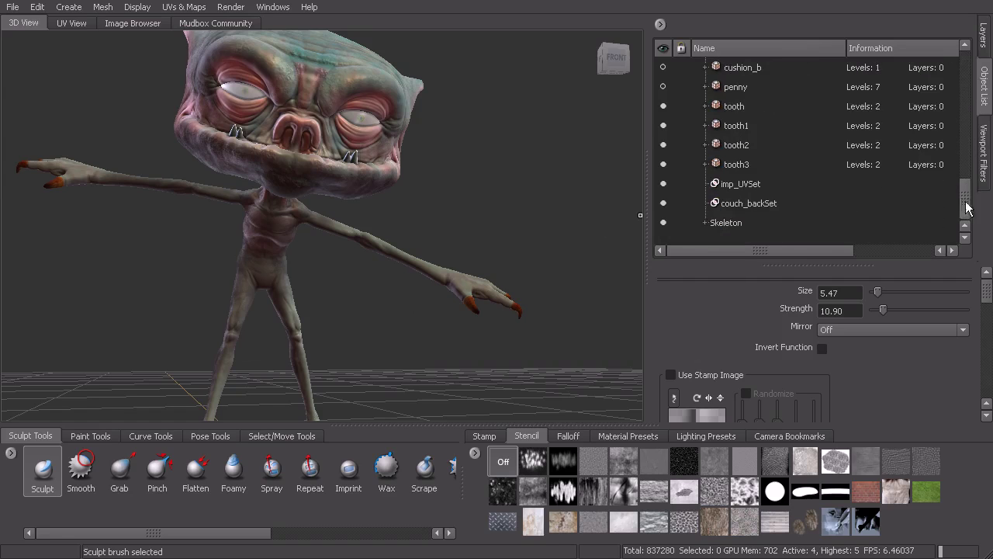
right_click(737, 222)
left_click(767, 229)
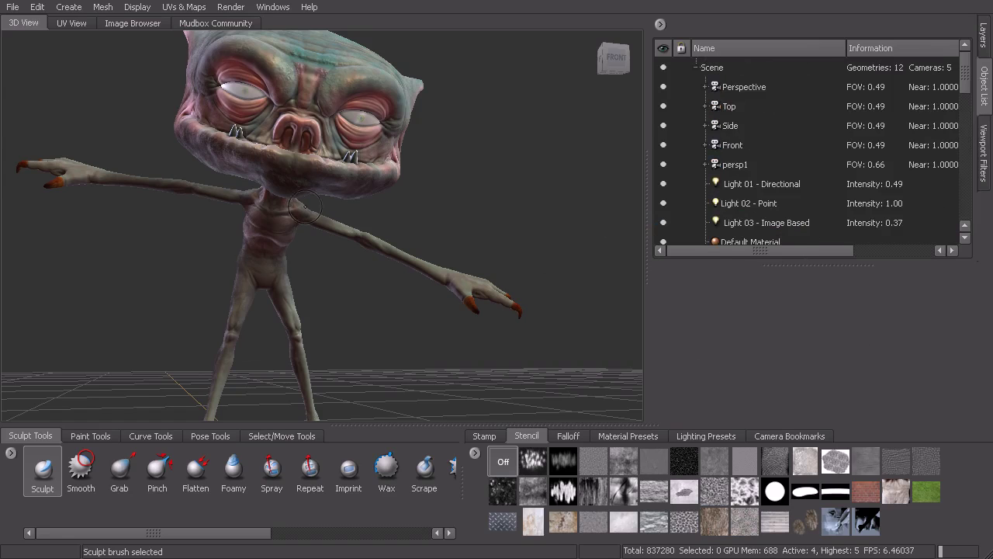
Unhide the cushion_a, cushion_b and penny objects in the object list.
left_click_drag(312, 207, 341, 203, "alt")
right_click_drag(342, 203, 401, 215, "alt")
left_click_drag(400, 215, 425, 235, "alt")
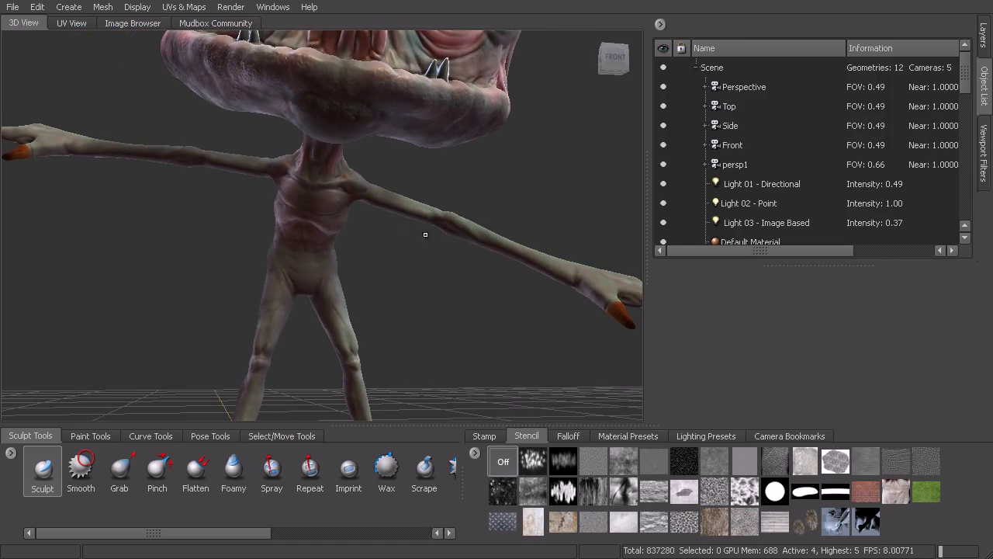
right_click_drag(400, 313, 327, 301, "alt")
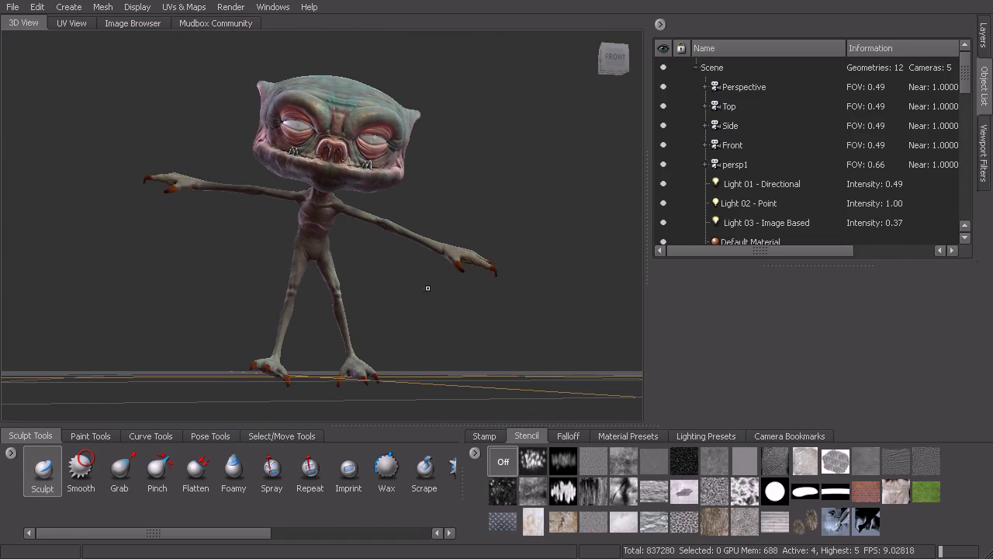
mouse_move(499, 258)
left_mouse_down("alt")
mouse_move(485, 259)
mouse_move(496, 259)
left_mouse_up("alt")
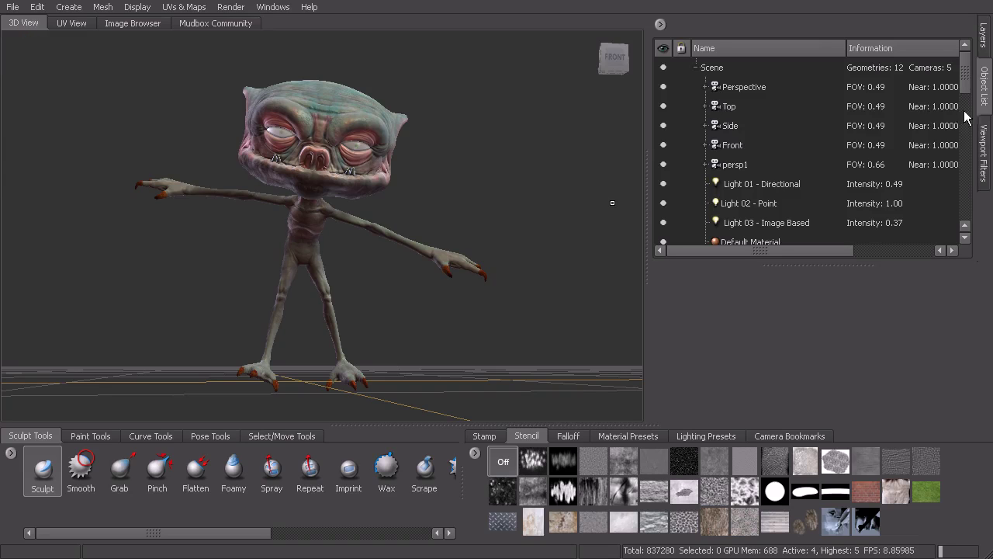
left_click_drag(968, 84, 976, 189)
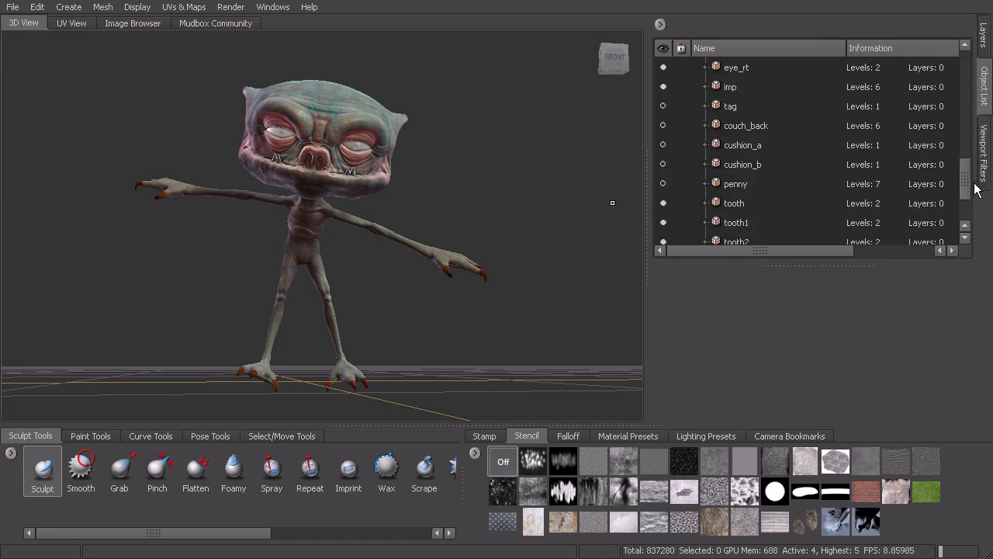
left_click(662, 144)
left_click(663, 164)
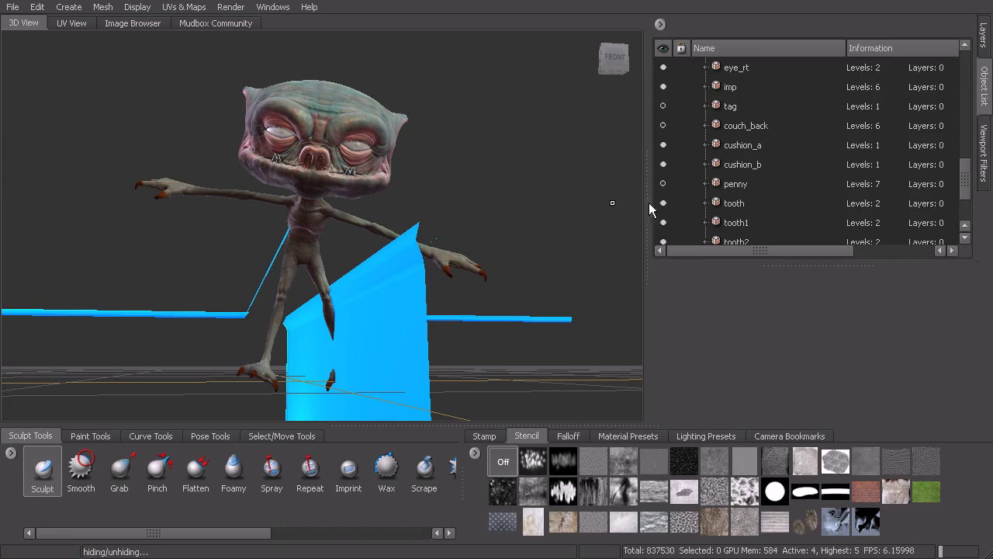
left_click(663, 184)
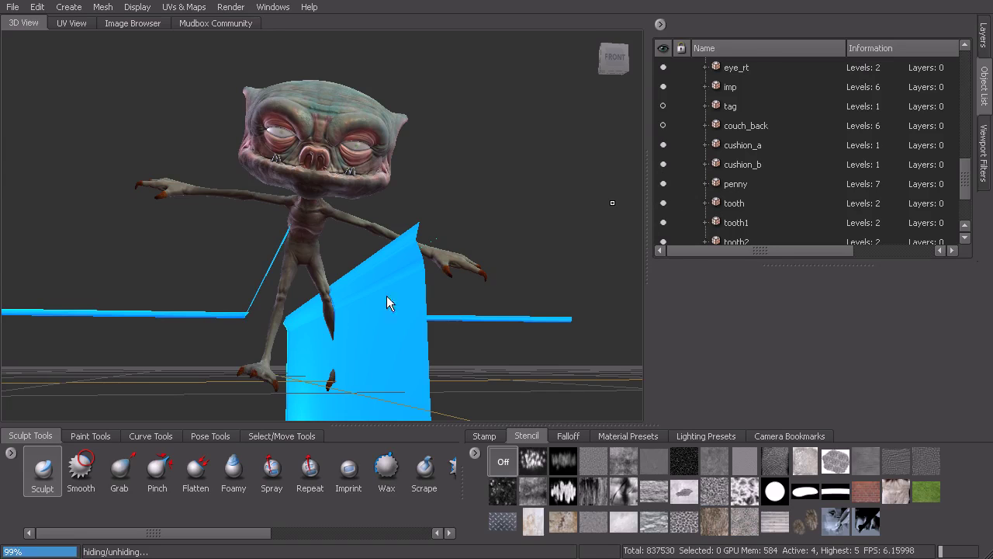
Select the imp with both eyes and all four teeth, and translate them upward to the height of the cushion tops.
left_click_drag(483, 203, 496, 235, "alt")
left_click(287, 436)
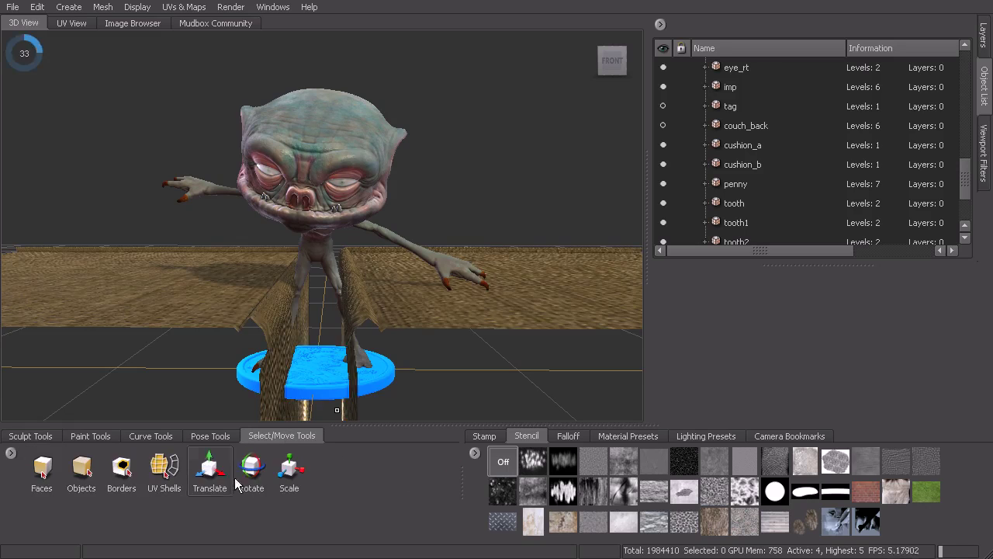
left_click(733, 89)
scroll(821, 105, "up", 1)
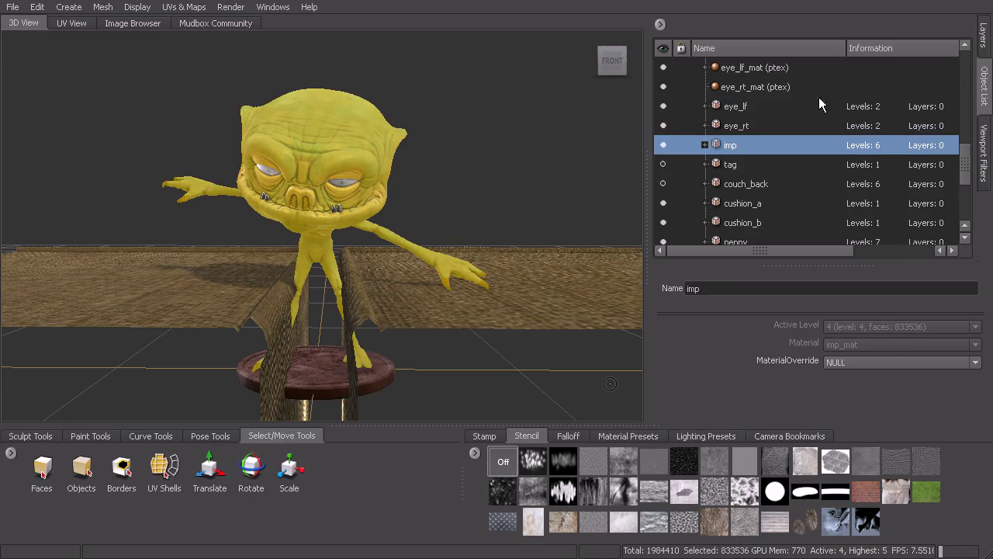
left_click(743, 106, "shift")
left_click_drag(959, 151, 967, 190)
left_click_drag(740, 130, 745, 186)
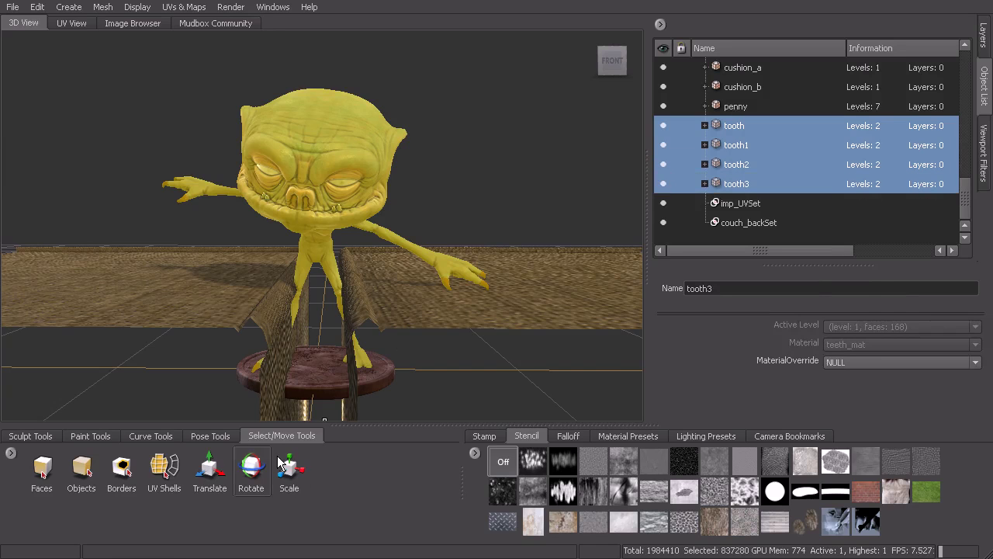
left_click(203, 473)
left_click_drag(284, 125, 280, 45)
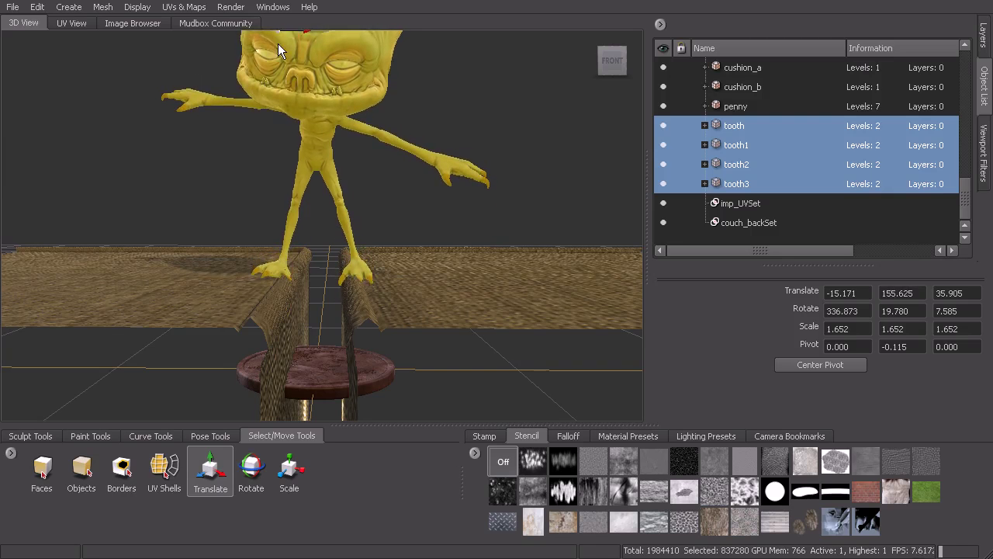
Translate the imp, eyes and teeth backward in depth so the feet stand on either side of the gap between the cushions.
left_click_drag(326, 143, 301, 202, "alt")
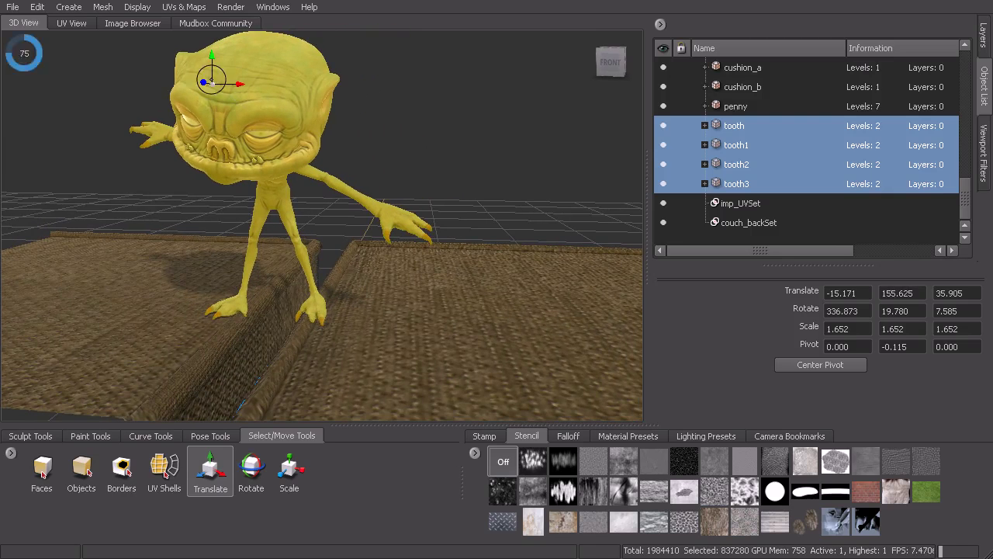
left_click_drag(211, 83, 349, 41)
left_click_drag(370, 230, 427, 219, "alt")
right_click_drag(428, 219, 484, 243, "alt")
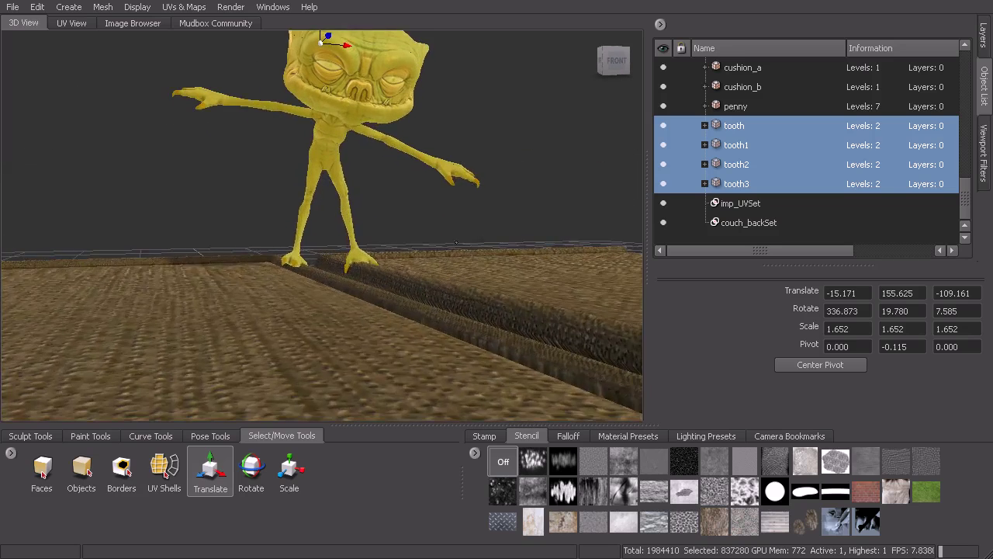
middle_click_drag(423, 180, 394, 252, "alt")
right_click_drag(347, 244, 365, 243, "alt")
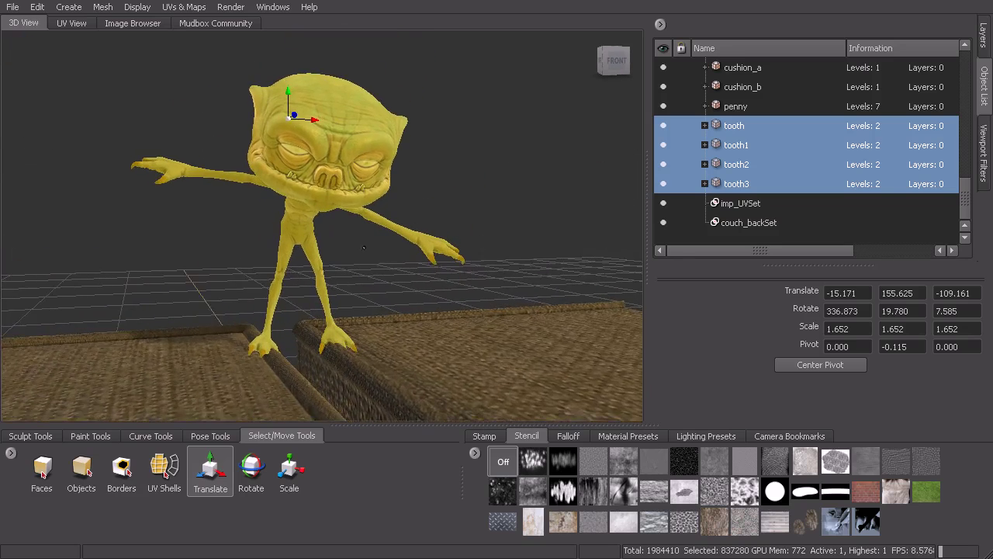
left_click_drag(306, 156, 289, 113, "alt")
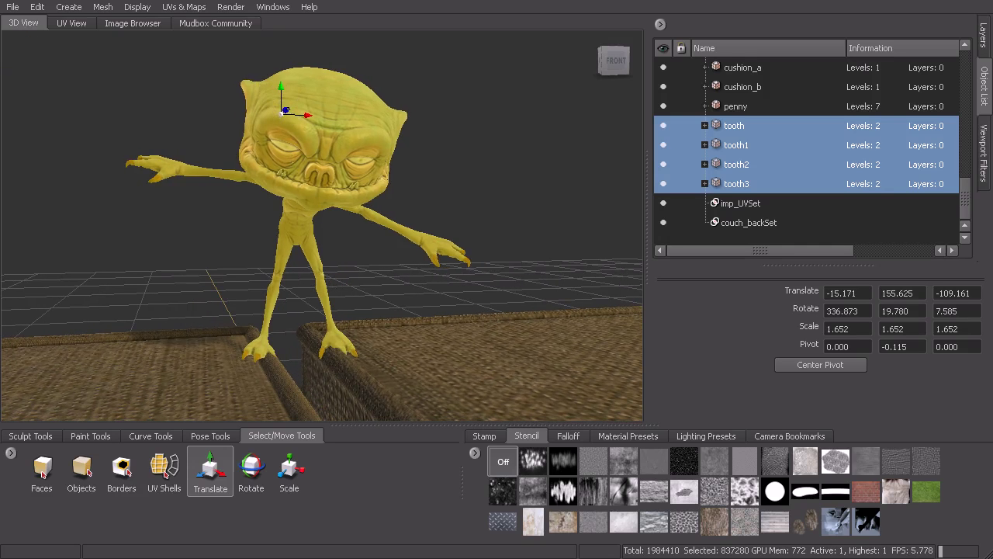
left_click_drag(295, 111, 286, 201)
right_click_drag(325, 313, 360, 332, "alt")
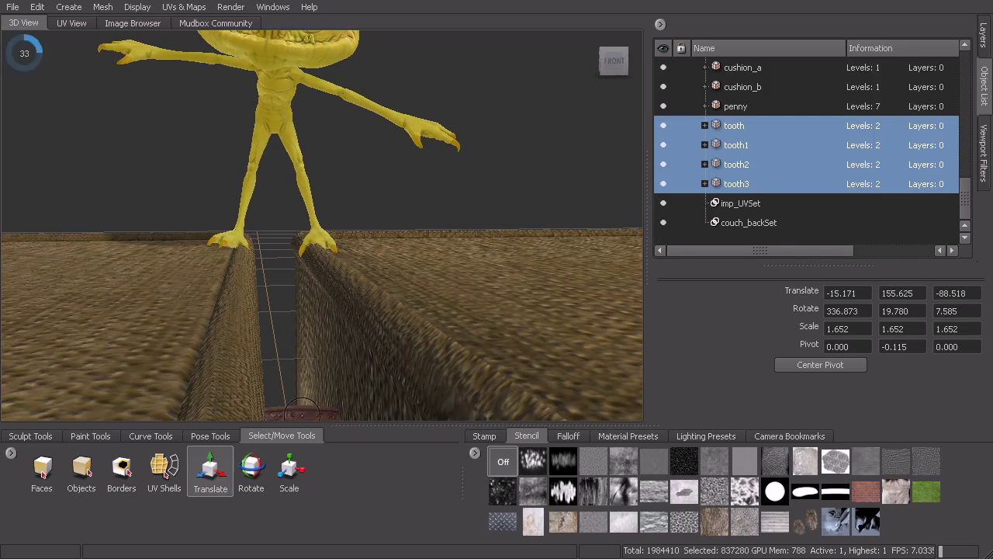
Select the penny and translate it to about 114.3 in Y and -95.2 in Z, in front of the imp's chest.
left_click(745, 106)
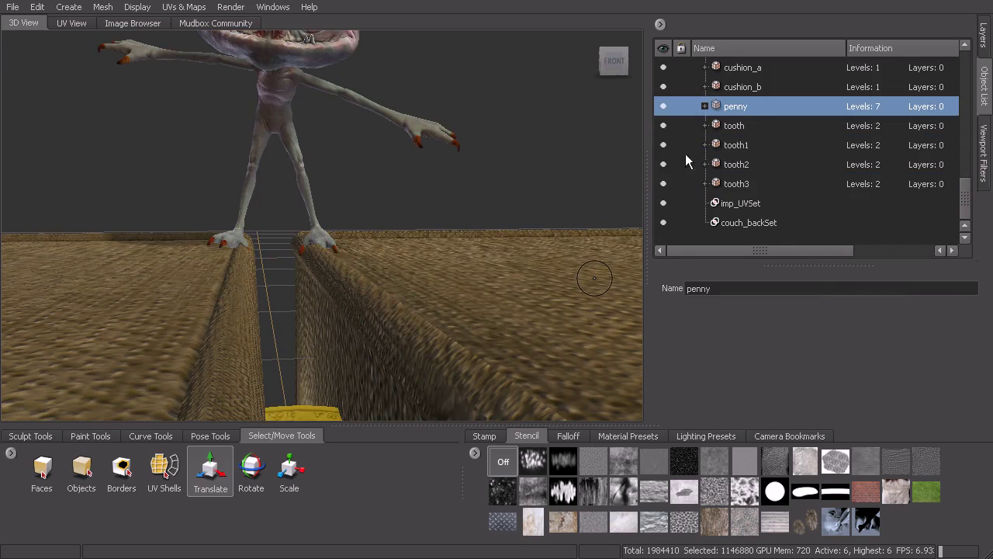
left_click(210, 469)
left_click_drag(310, 374, 303, 184, "alt")
left_click_drag(302, 184, 366, 256, "alt")
left_click_drag(380, 307, 266, 166)
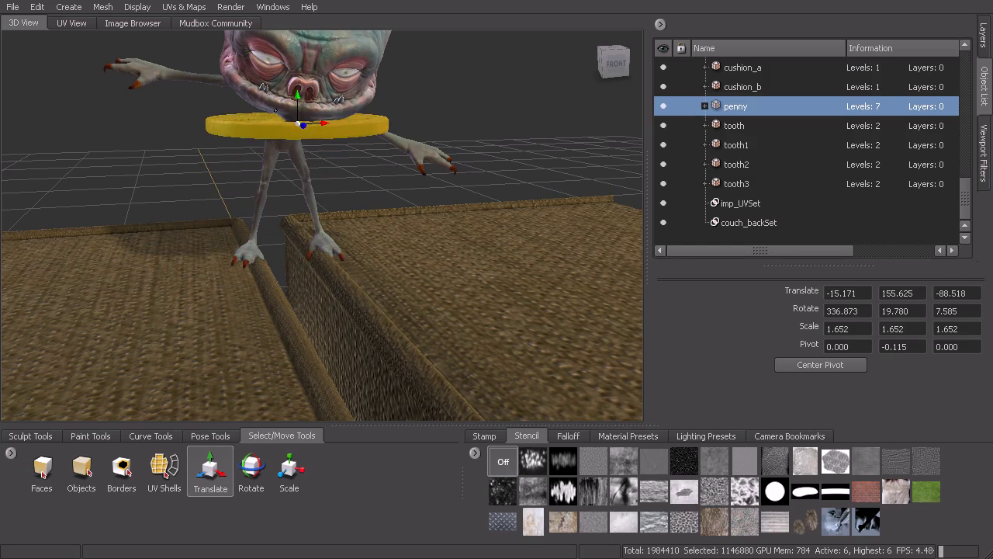
Tilt the penny in front of the imp with the Rotate tool, to about 203.5, 23.3 and 23.5 degrees.
left_click(253, 475)
left_click_drag(299, 96, 311, 154)
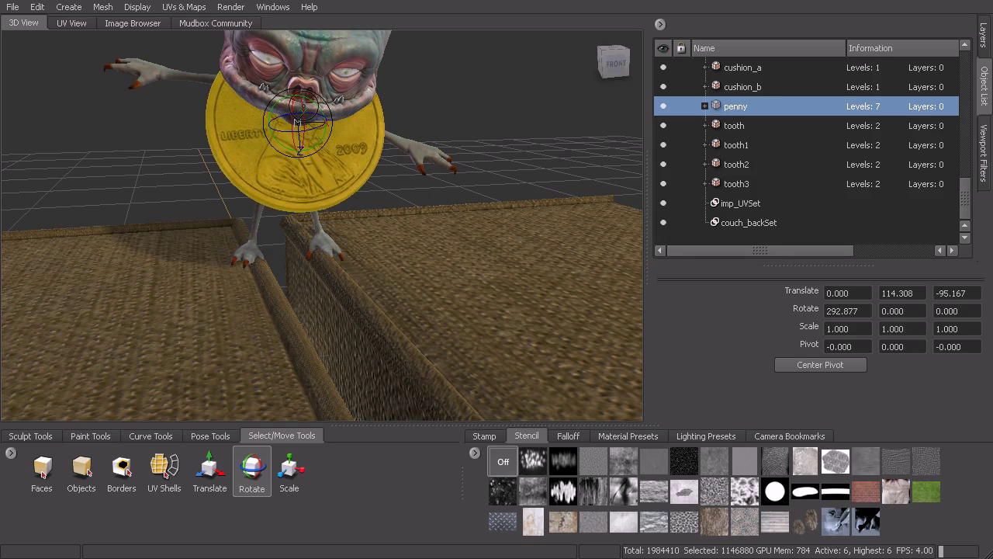
left_click_drag(298, 150, 300, 128)
middle_click_drag(419, 102, 425, 156, "alt")
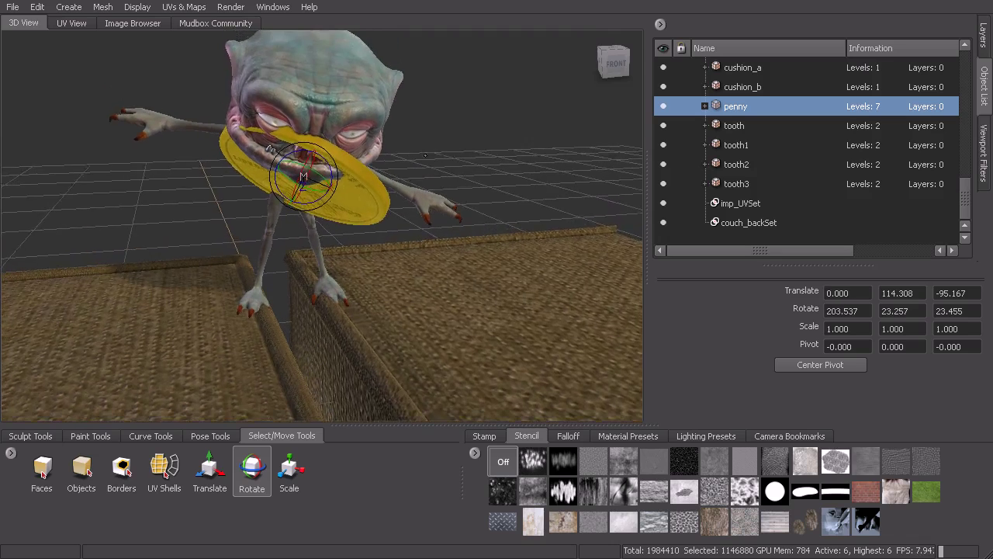
left_click_drag(425, 155, 364, 171, "alt")
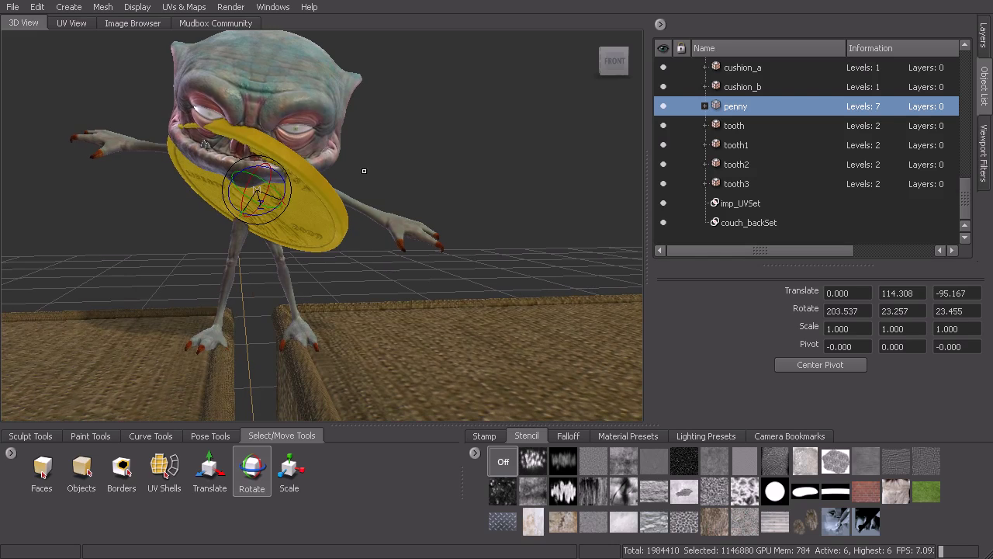
Shift the penny toward the imp's right hand, to about -29.5 in X and 112.8 in Y, and adjust its X rotation to about 205.9.
mouse_move(258, 190)
left_mouse_down()
mouse_move(260, 180)
mouse_move(210, 199)
mouse_move(221, 223)
mouse_move(168, 242)
left_mouse_up()
left_click(209, 469)
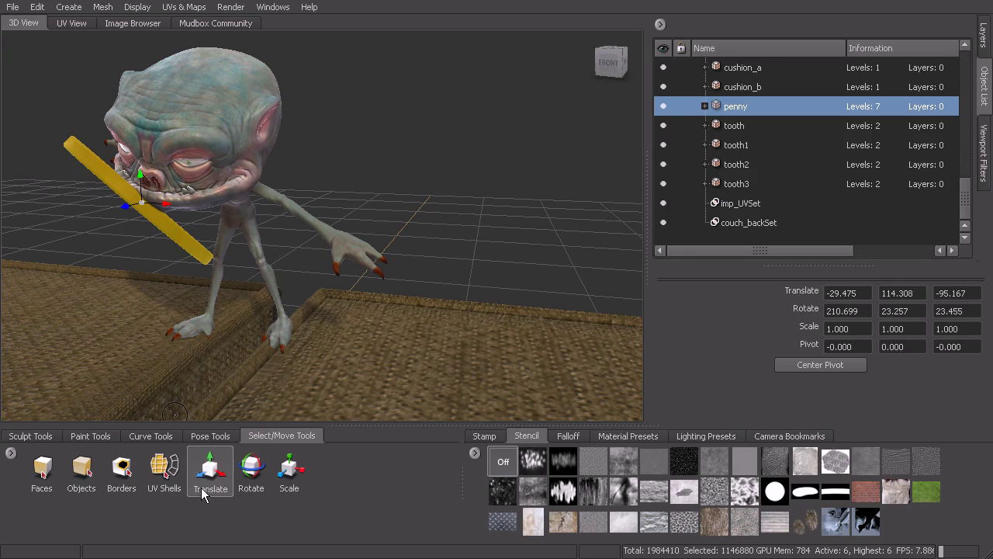
left_click(251, 469)
left_click_drag(116, 201, 117, 204)
left_click_drag(189, 225, 252, 216, "alt")
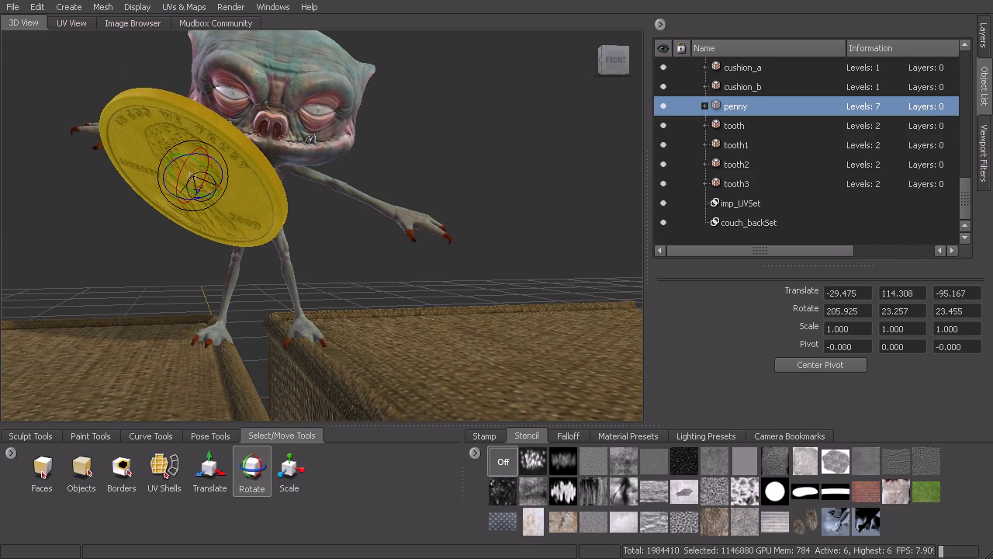
left_click(207, 481)
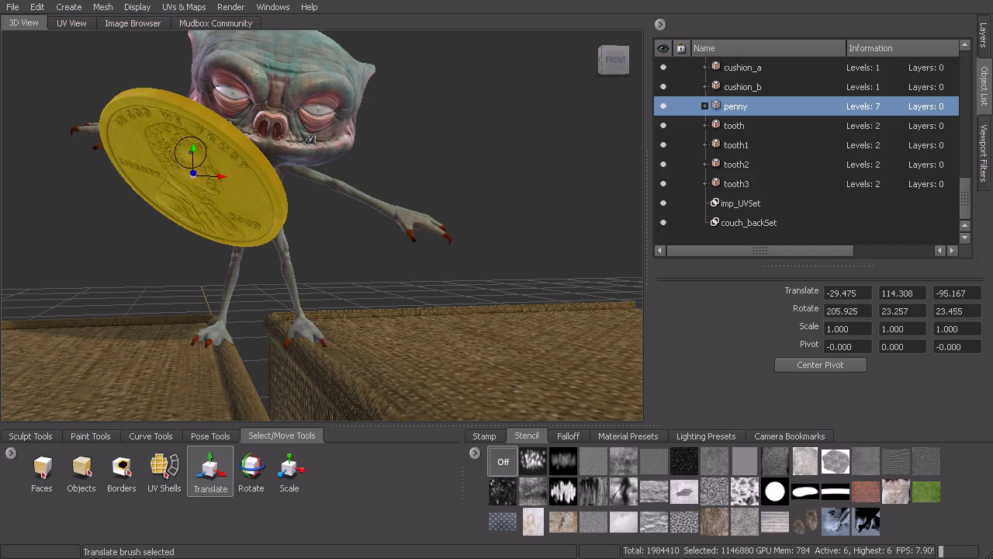
left_click_drag(192, 151, 191, 155)
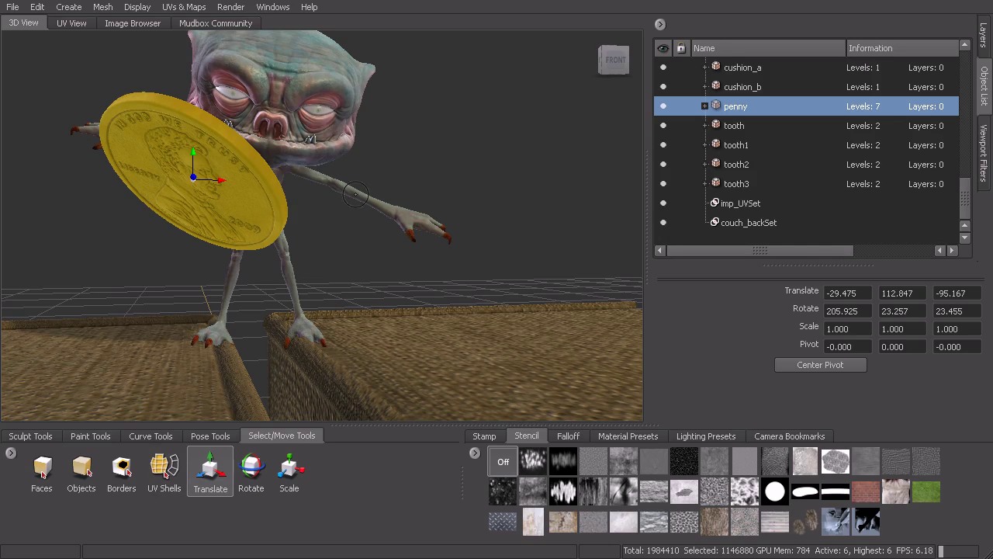
Create a joint at the imp's left shoulder, with its influence covering the whole left arm and hand.
left_click(206, 435)
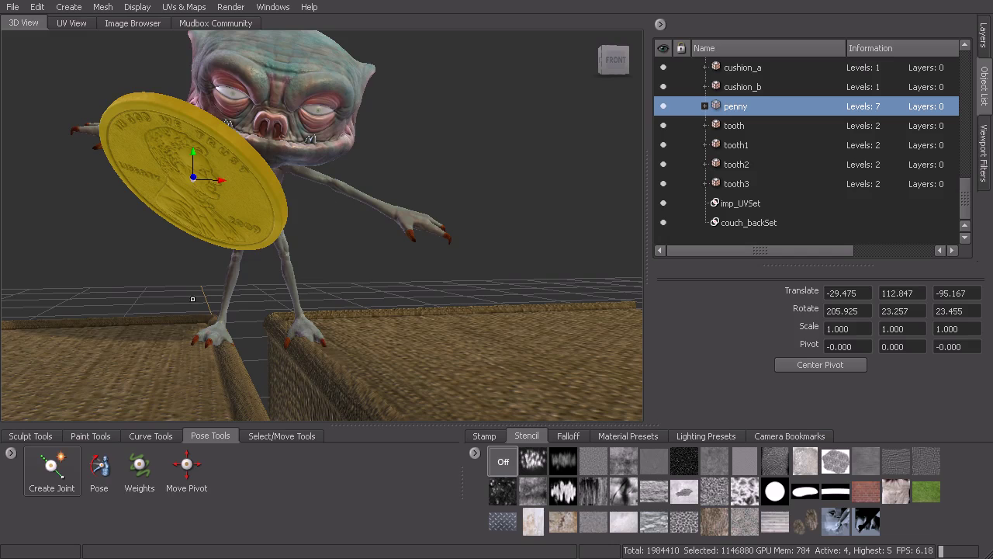
left_click(52, 465)
mouse_move(377, 186)
left_mouse_down("alt")
mouse_move(362, 173)
mouse_move(380, 185)
left_mouse_up("alt")
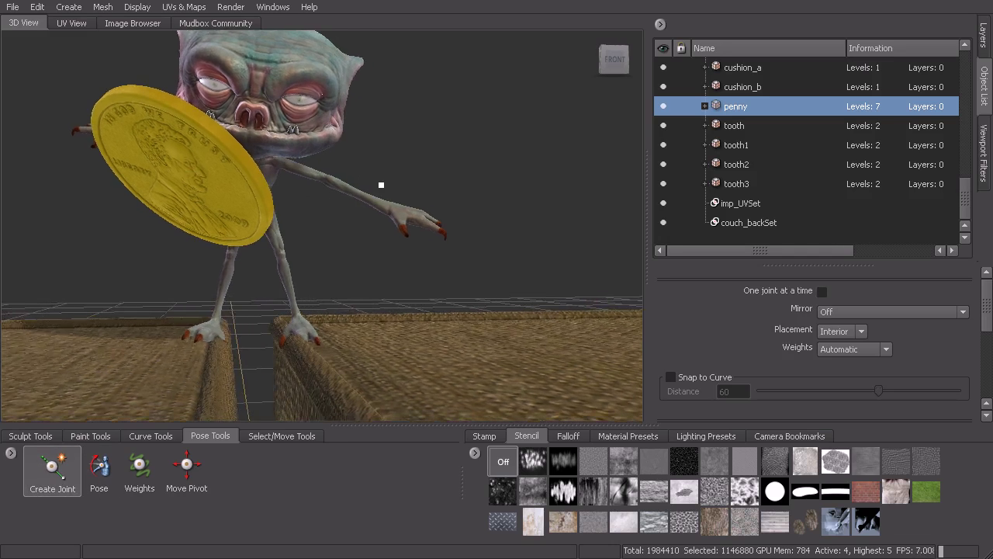
right_click_drag(381, 185, 314, 158, "alt")
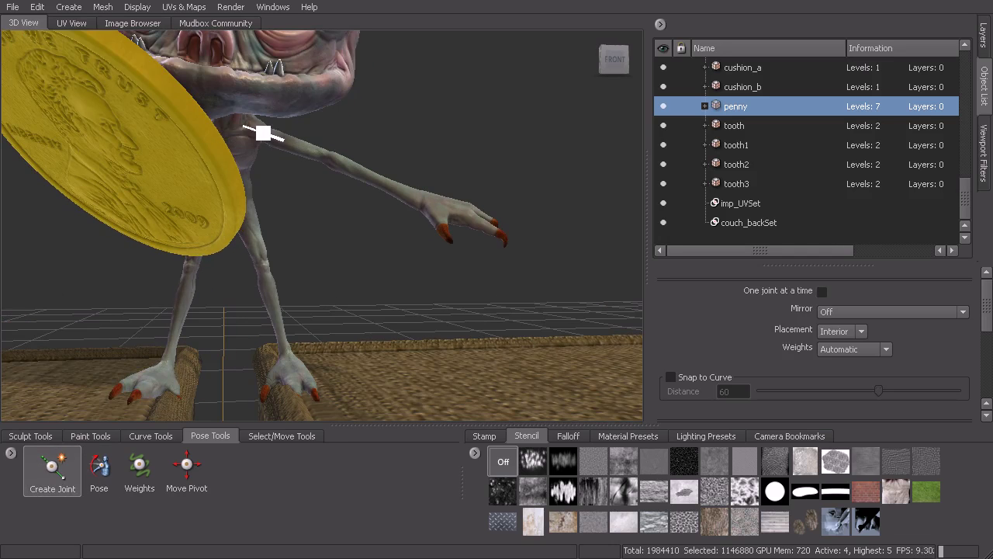
left_click_drag(299, 145, 299, 146)
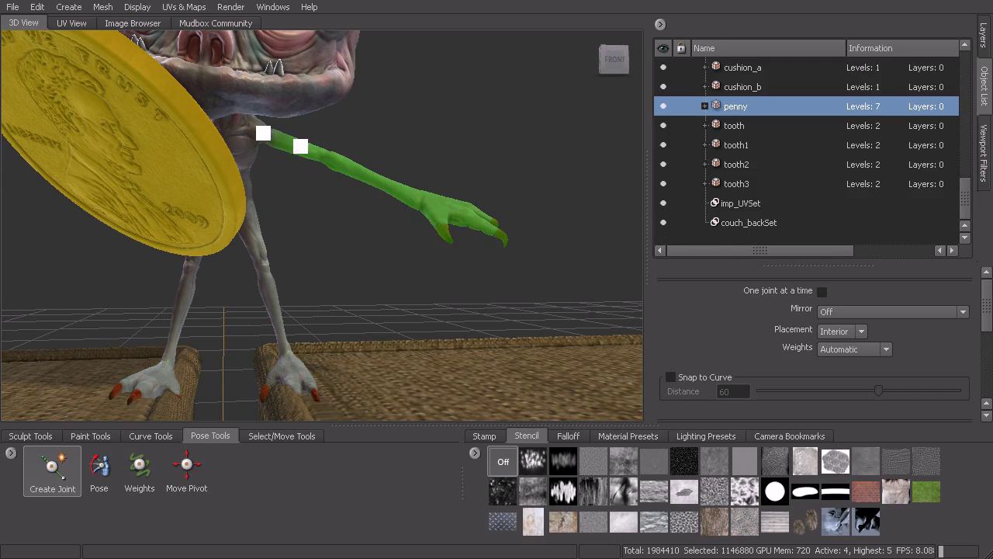
Pose the imp's left arm at the shoulder joint so it swings down and reaches forward beside the penny.
left_click(100, 465)
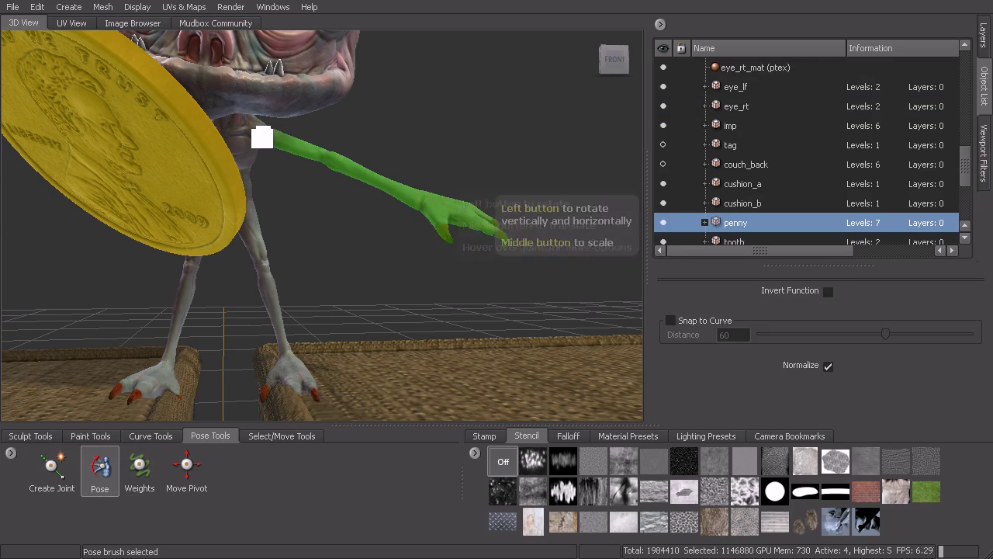
left_click_drag(261, 137, 114, 168)
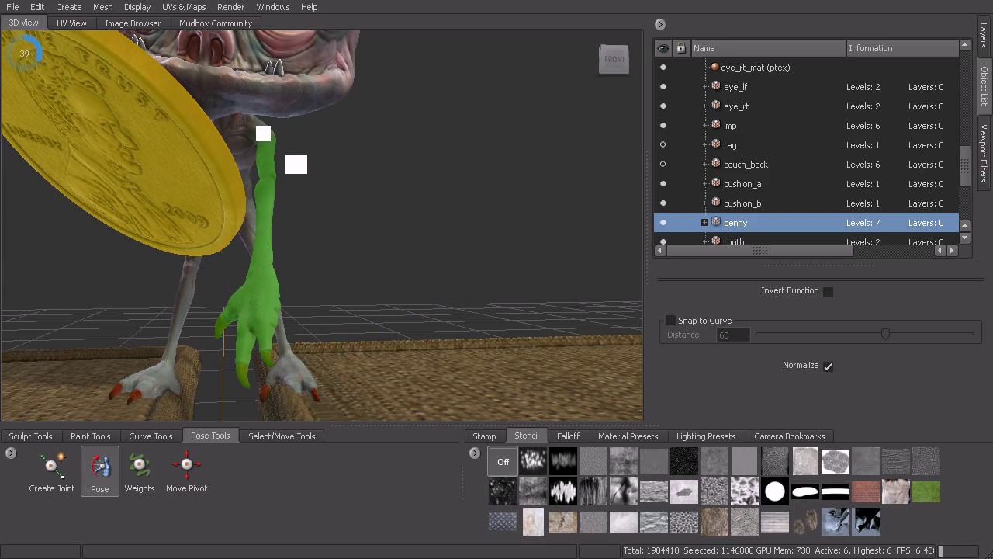
left_click_drag(261, 133, 399, 206)
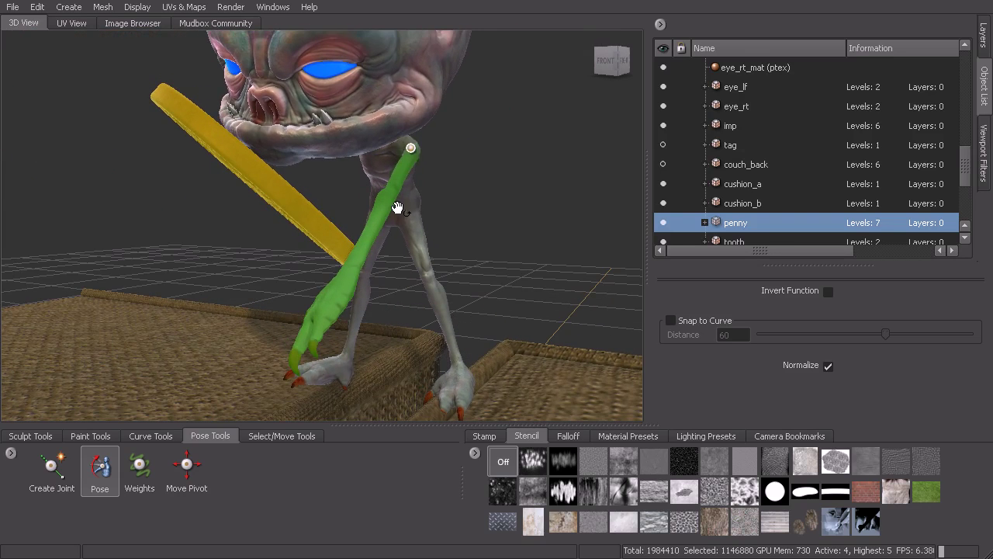
left_click_drag(407, 169, 421, 184)
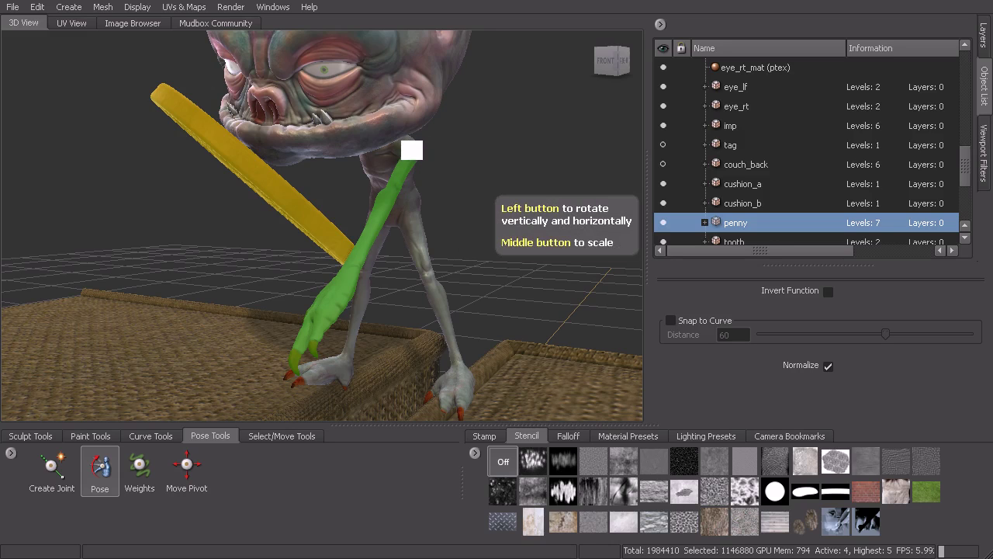
left_click_drag(411, 150, 409, 153)
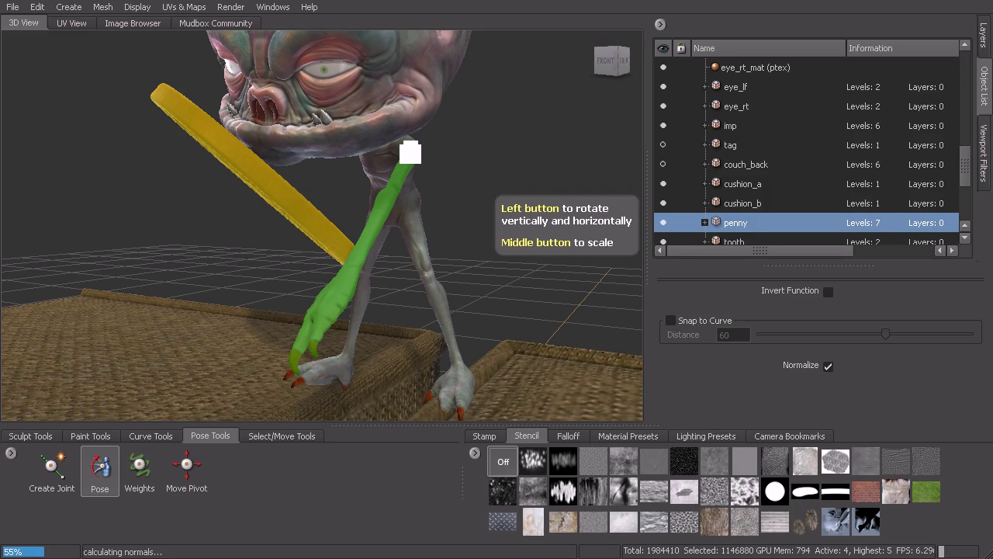
left_click_drag(411, 152, 437, 148)
mouse_move(414, 201)
left_mouse_down("alt")
mouse_move(459, 194)
mouse_move(392, 205)
mouse_move(429, 195)
left_mouse_up("alt")
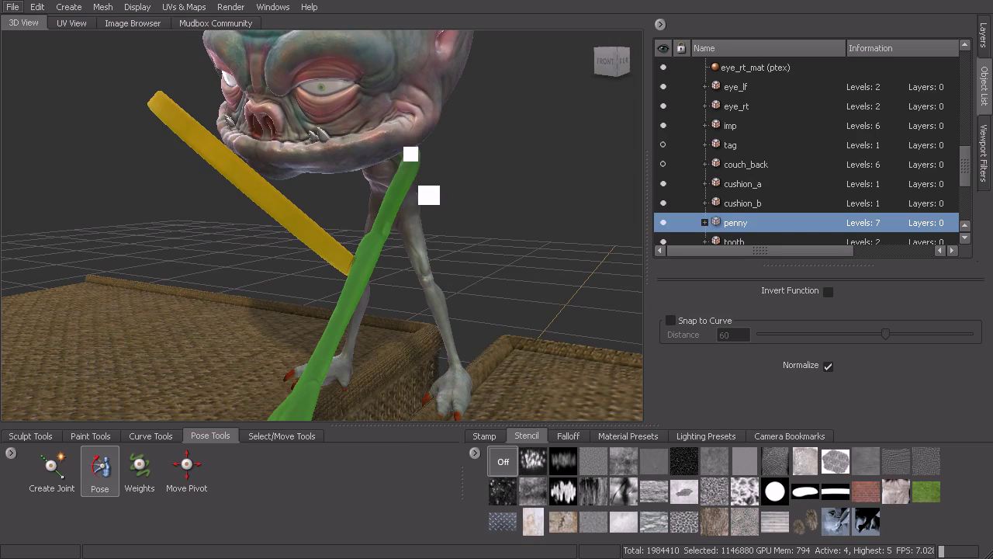
Create a joint at the imp's left elbow, influencing the forearm and hand, and twist the forearm slightly.
left_click(55, 483)
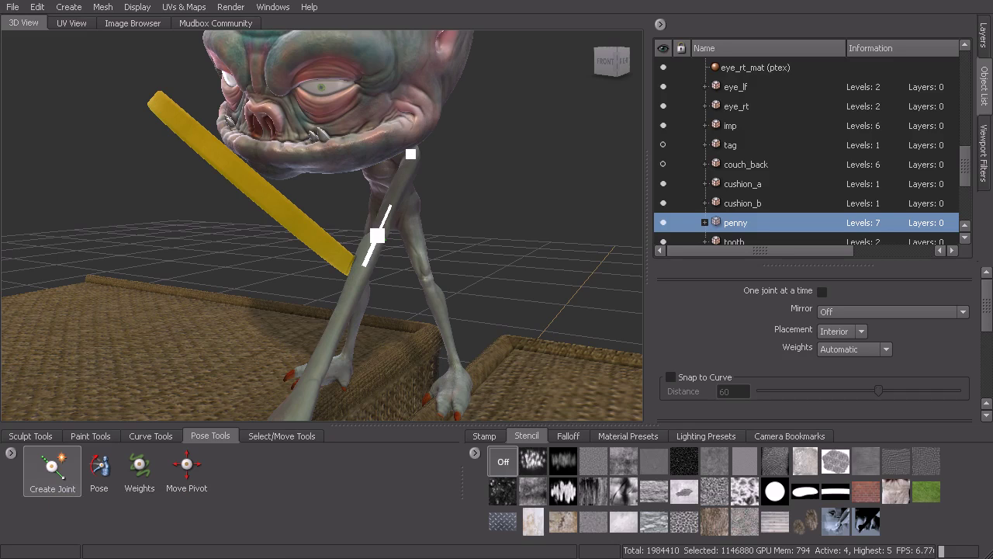
left_click(377, 235)
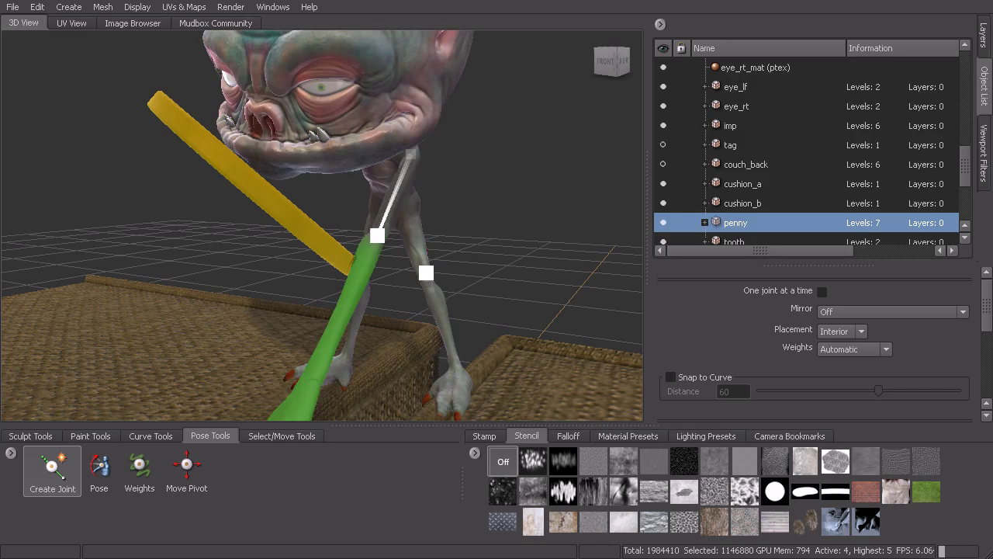
left_click(102, 481)
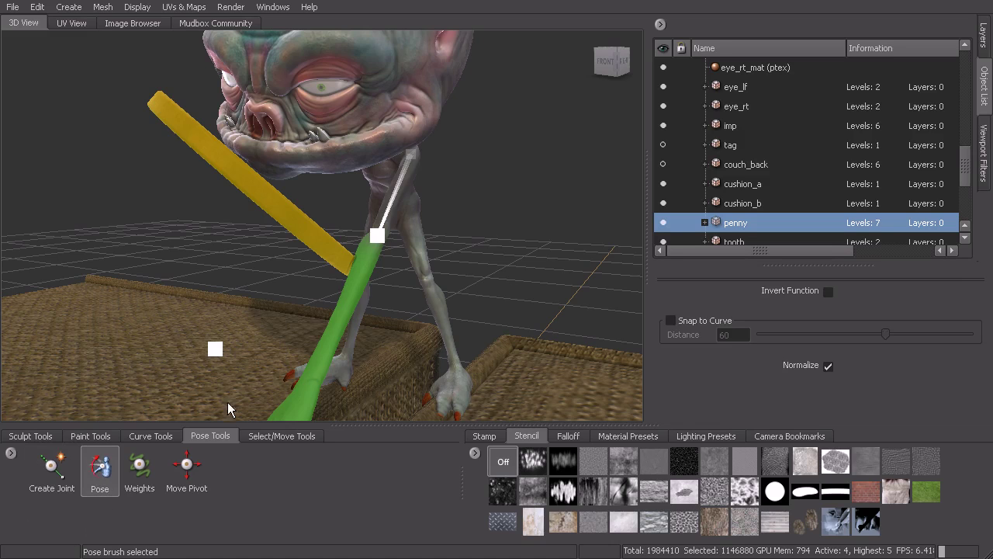
left_click_drag(381, 228, 324, 344)
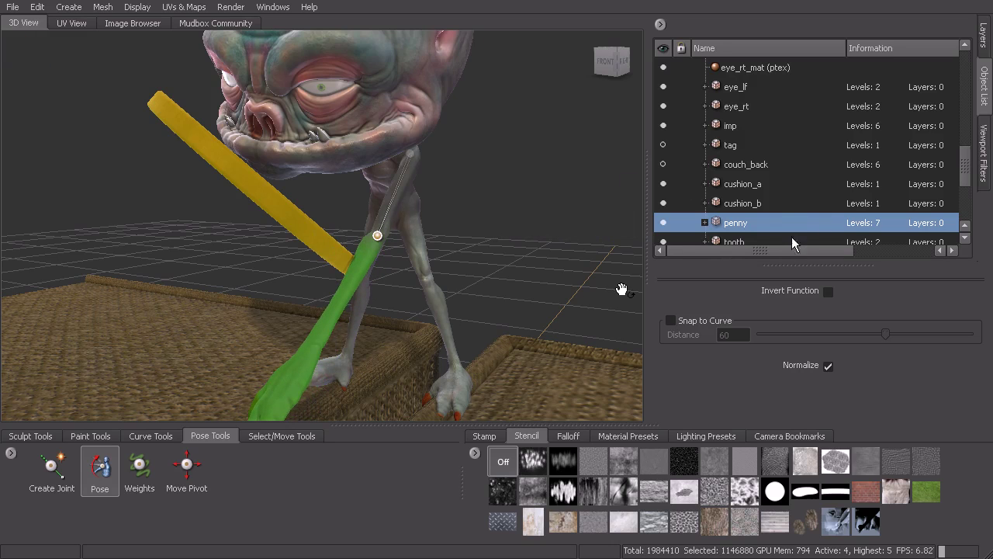
Rotate the penny so its face tilts toward the imp's left side, and translate it slightly forward, away from the body.
left_click(733, 224)
left_click(261, 435)
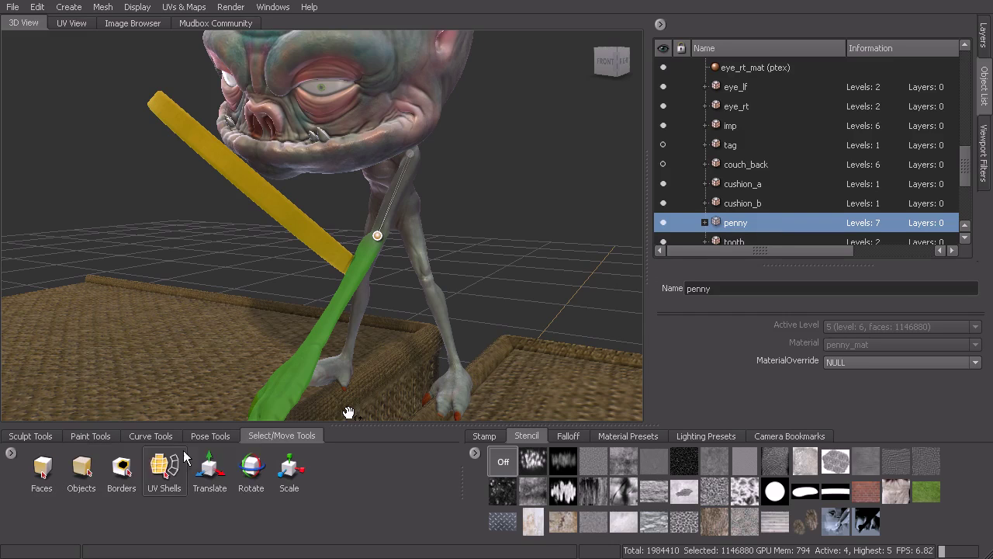
left_click(258, 481)
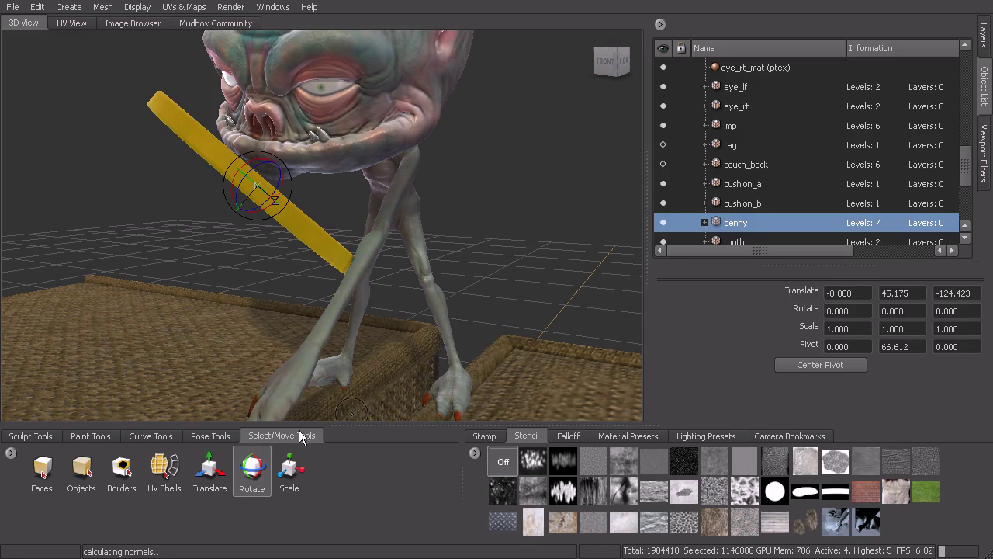
left_click_drag(257, 208, 259, 187)
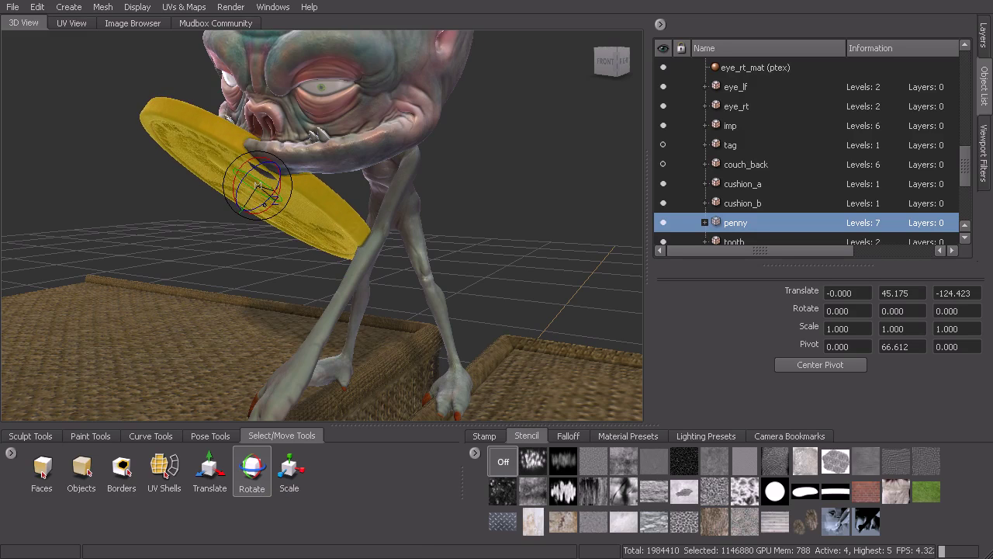
left_click(206, 497)
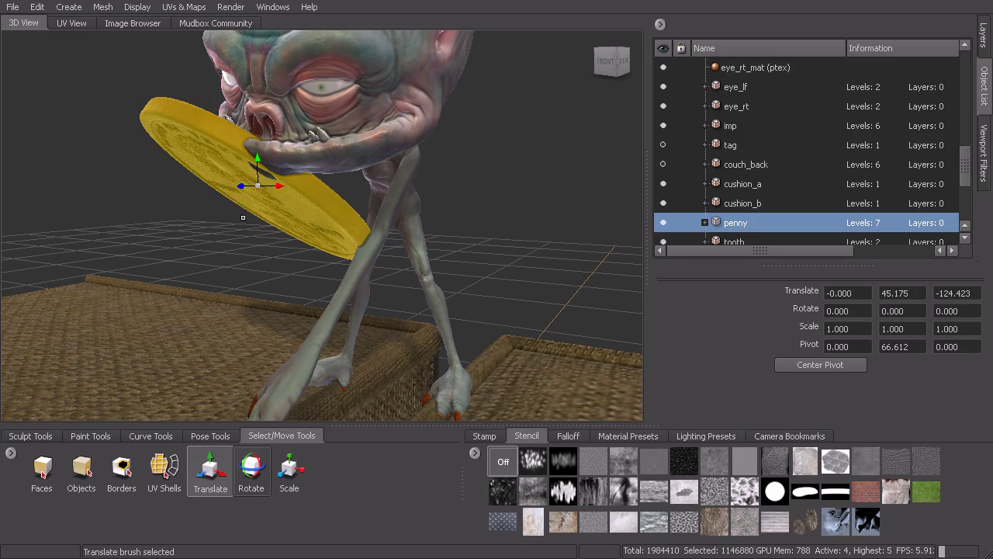
left_click_drag(242, 186, 218, 195)
Bend the imp's left arm at the elbow joint so the forearm and hand reach across the penny.
left_click_drag(381, 243, 219, 411, "alt")
left_click(210, 436)
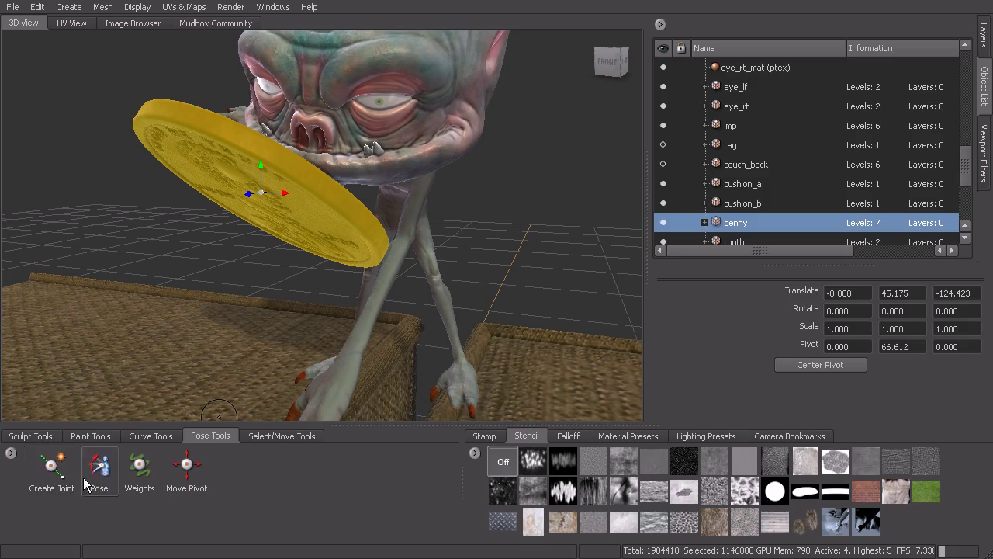
left_click(53, 470)
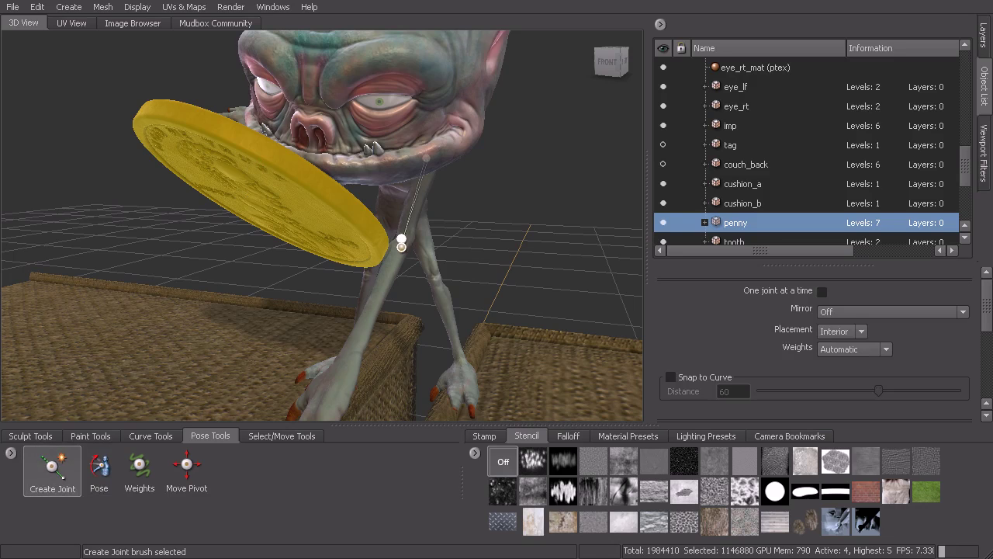
left_click(99, 469)
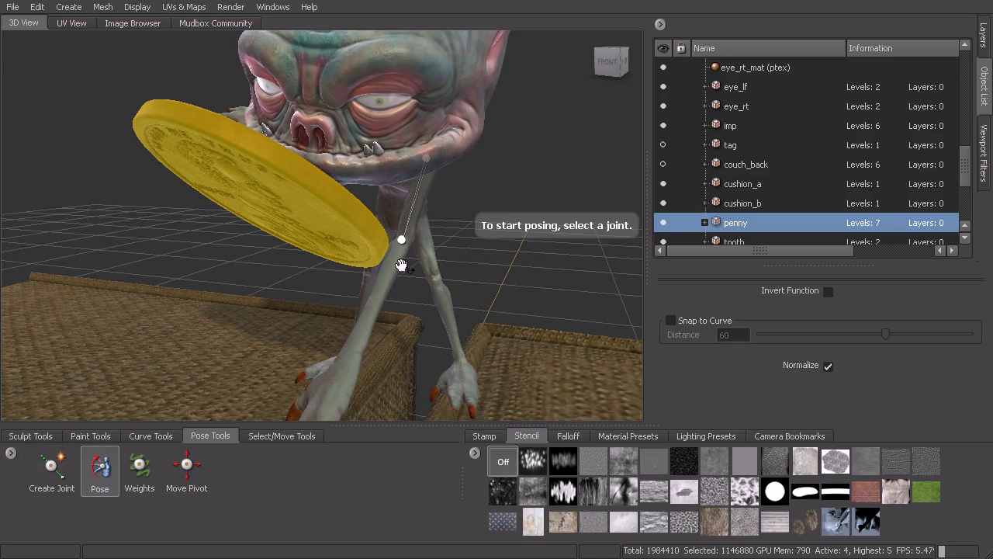
left_click(405, 242)
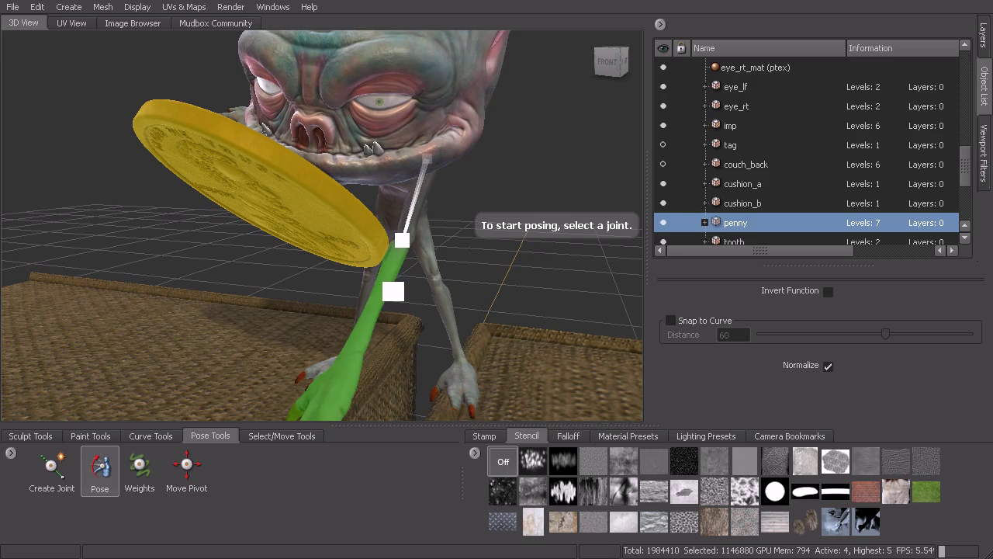
left_click_drag(368, 309, 324, 258)
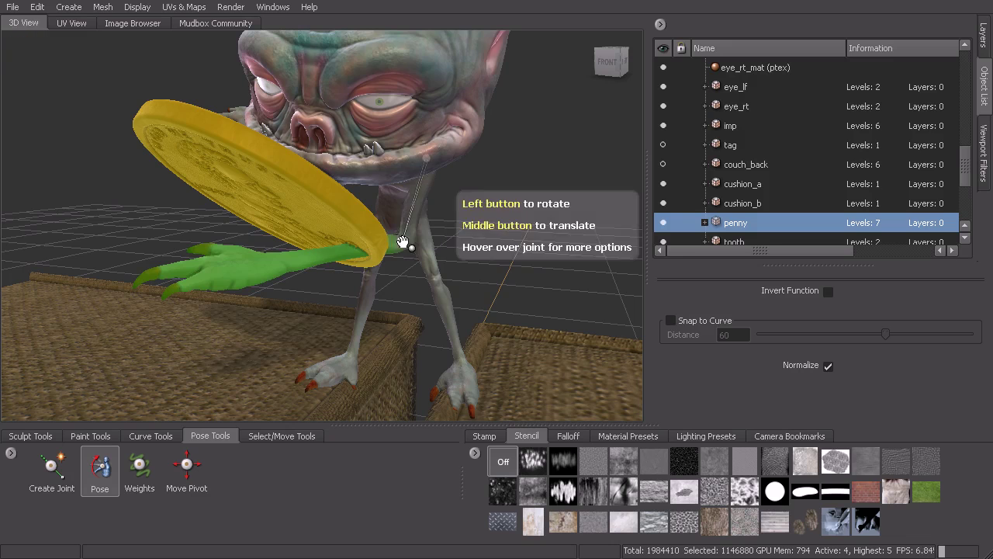
left_click_drag(401, 238, 313, 232)
left_click_drag(432, 256, 412, 261, "alt")
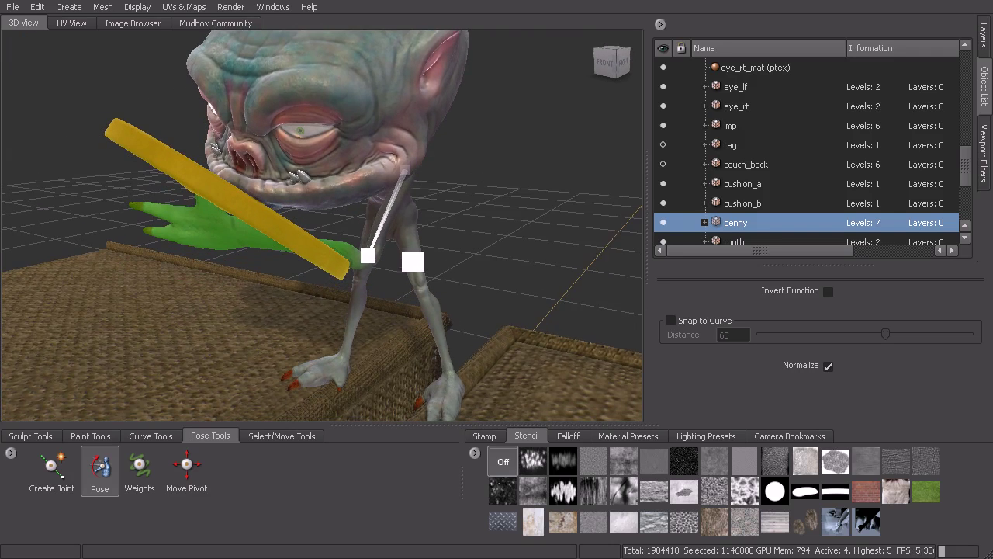
Translate the left arm down and forward from the shoulder joint, and adjust the elbow so the forearm lies along the penny's lower edge.
left_click(406, 169)
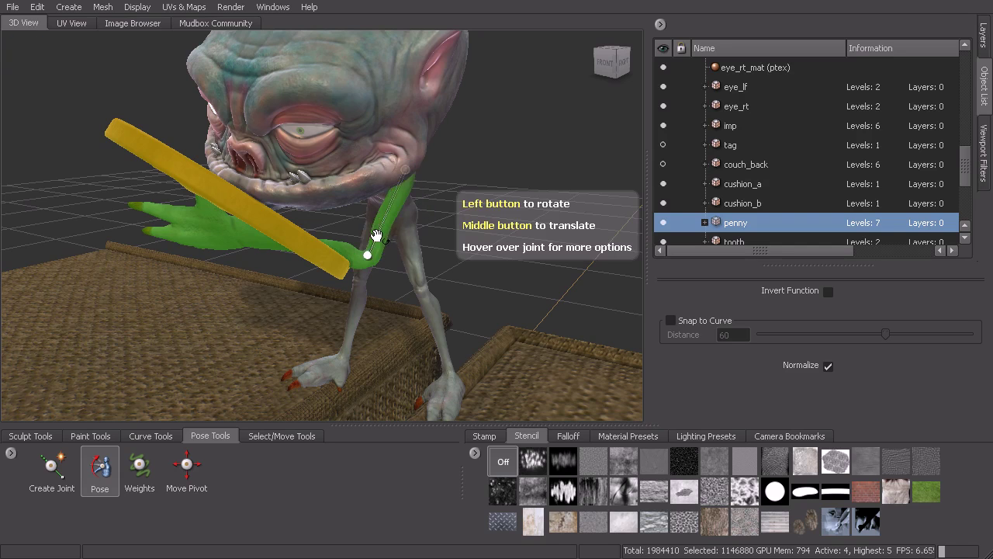
middle_click_drag(380, 235, 362, 258)
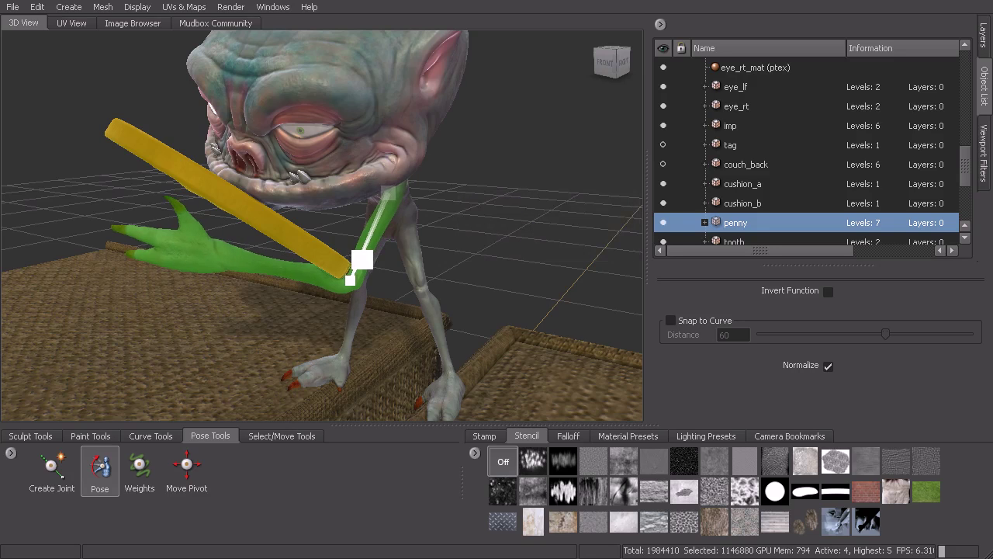
left_click_drag(394, 238, 433, 241, "alt")
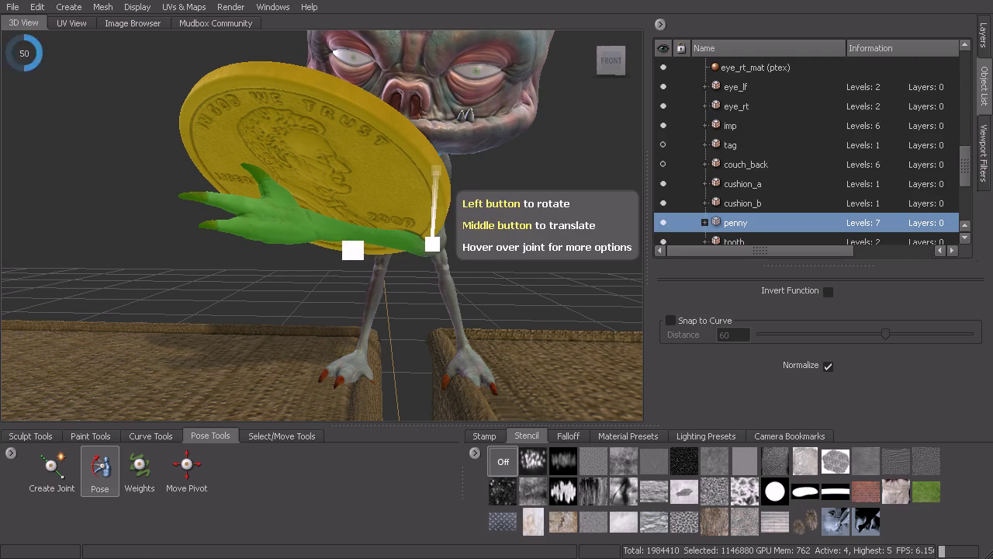
mouse_move(435, 246)
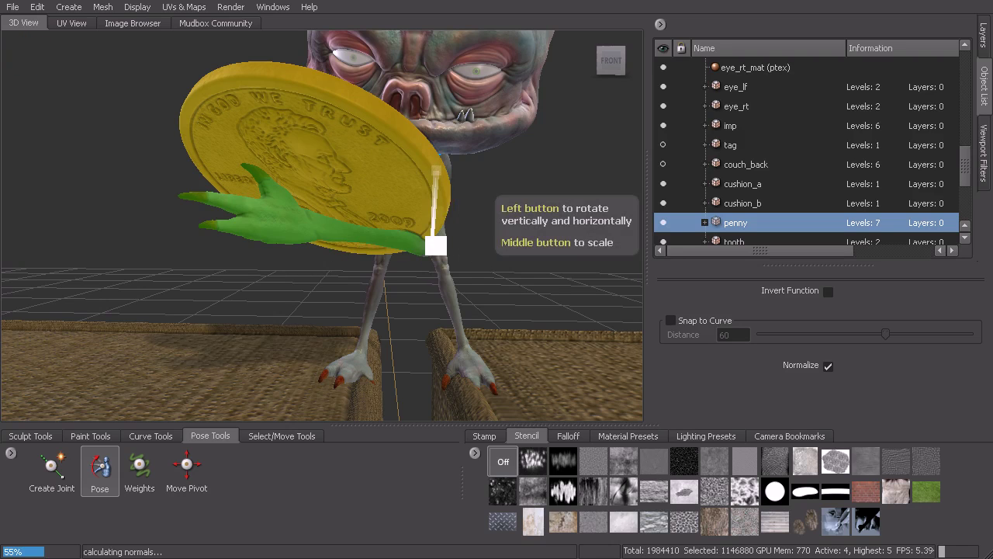
left_click_drag(436, 246, 444, 226)
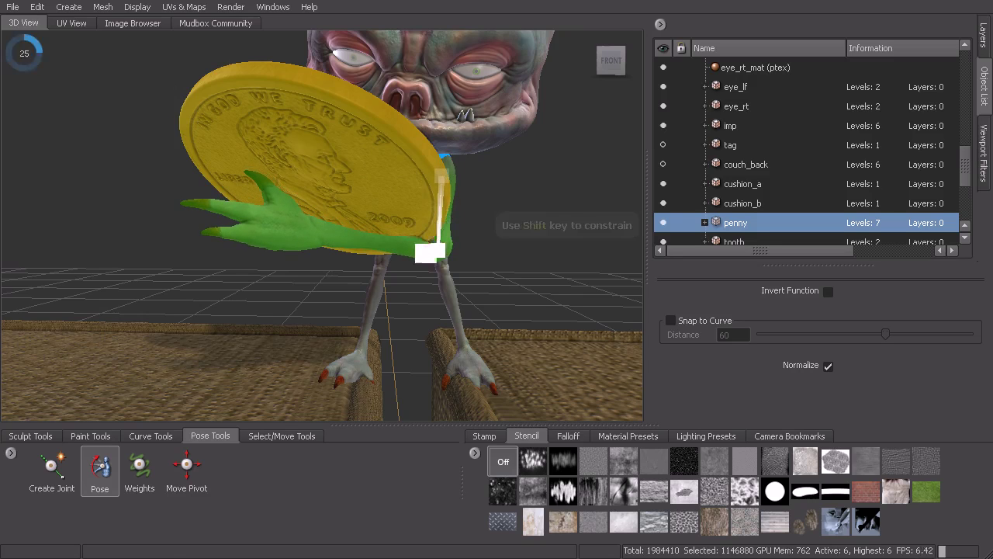
left_click_drag(442, 255, 428, 262)
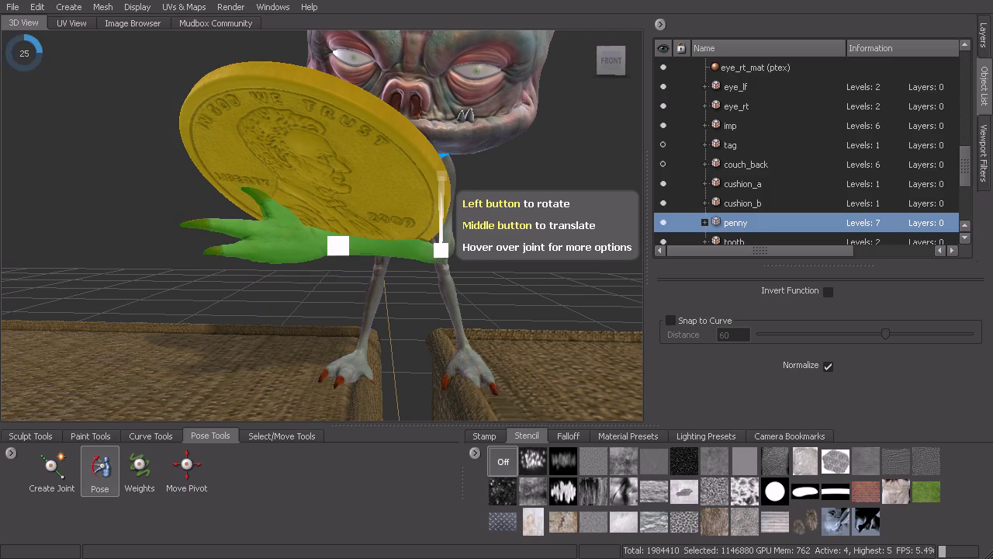
Create a joint at the imp's left wrist and rotate the hand upward against the penny's face.
left_click(69, 464)
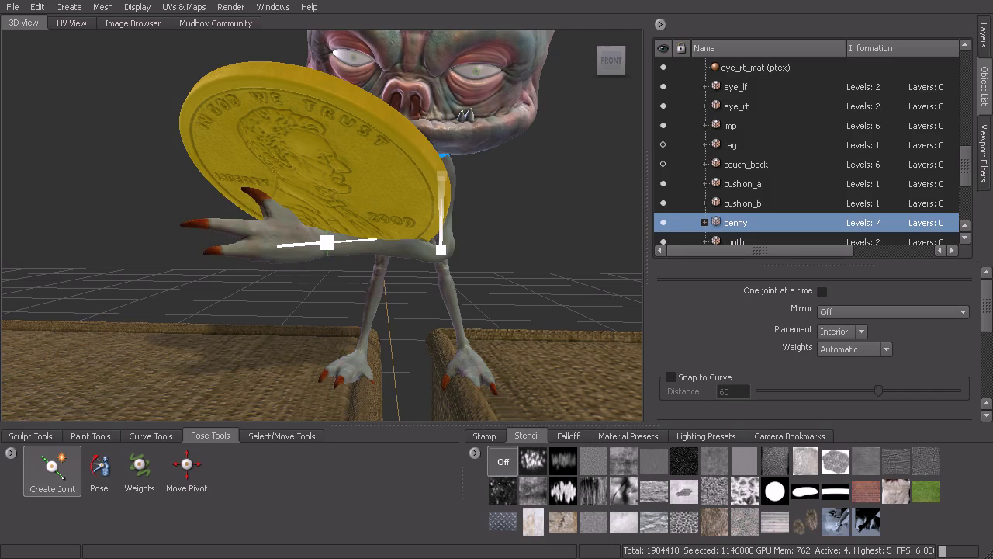
left_click(99, 470)
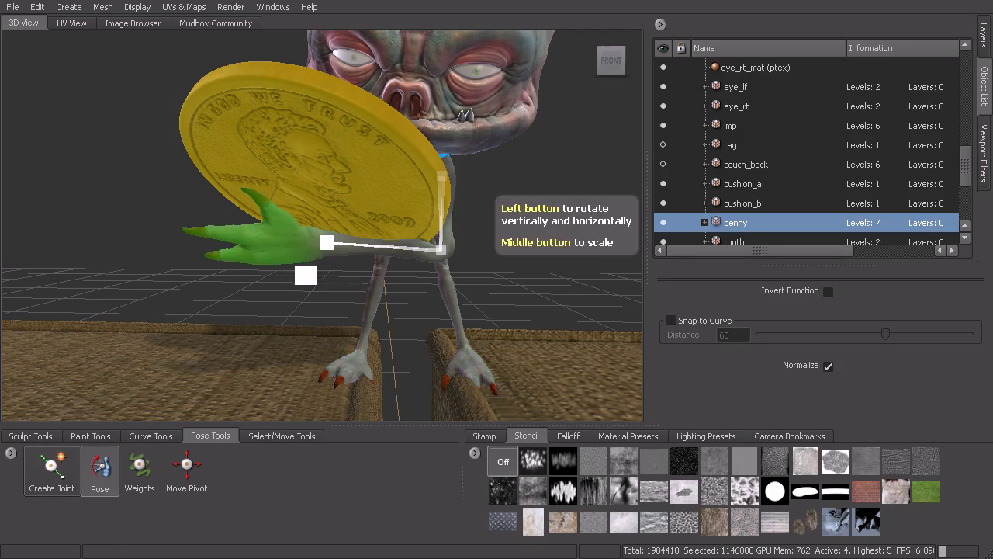
left_click_drag(259, 240, 257, 228)
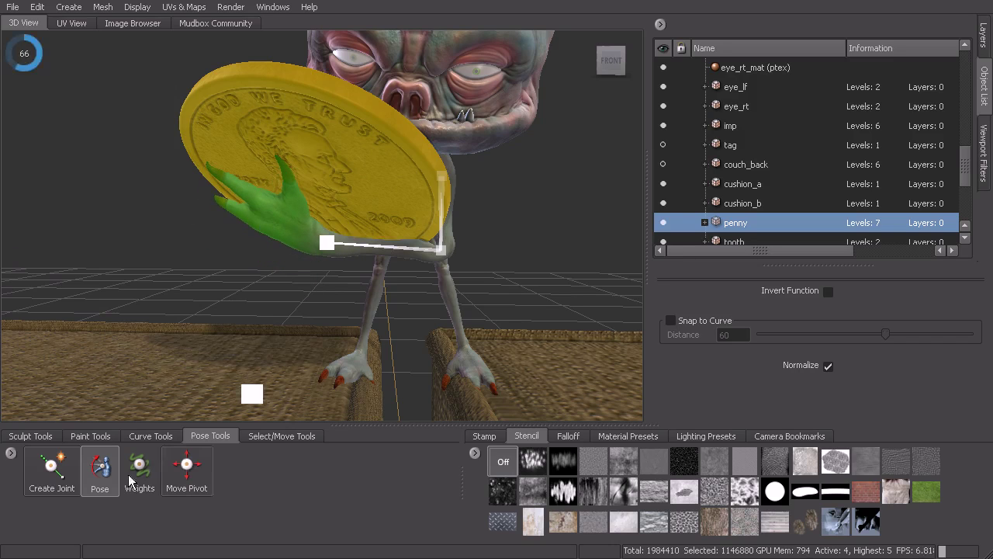
right_click_drag(410, 288, 368, 275, "alt")
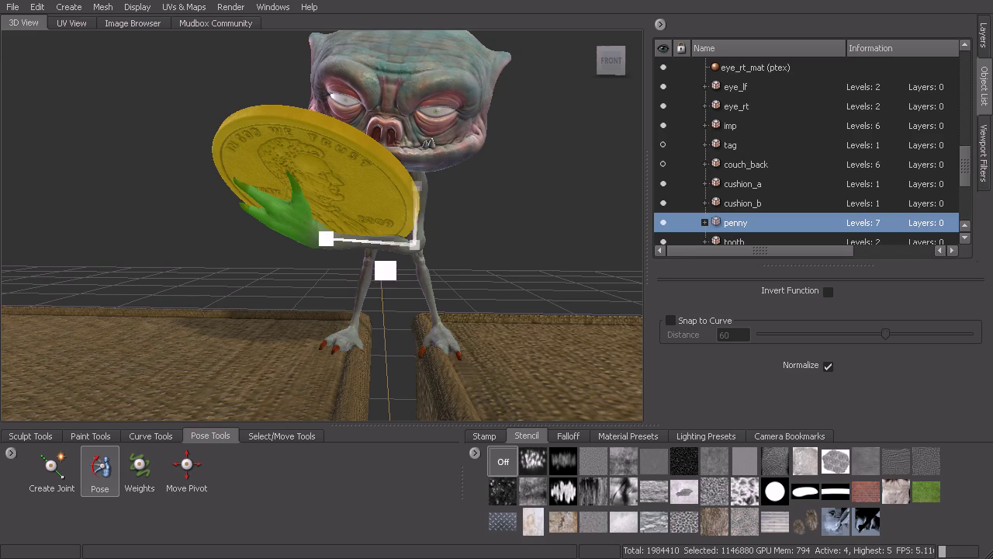
left_click_drag(388, 212, 339, 188, "alt")
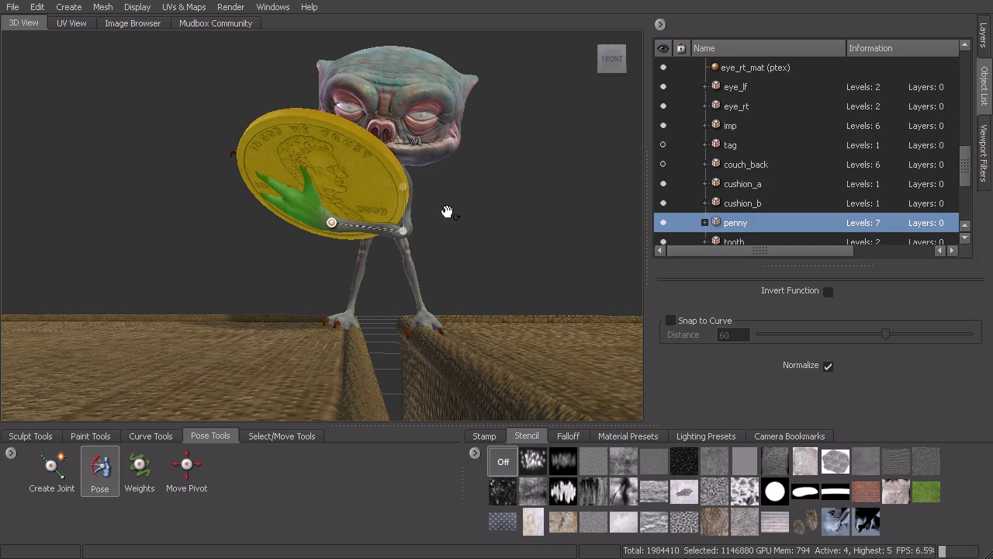